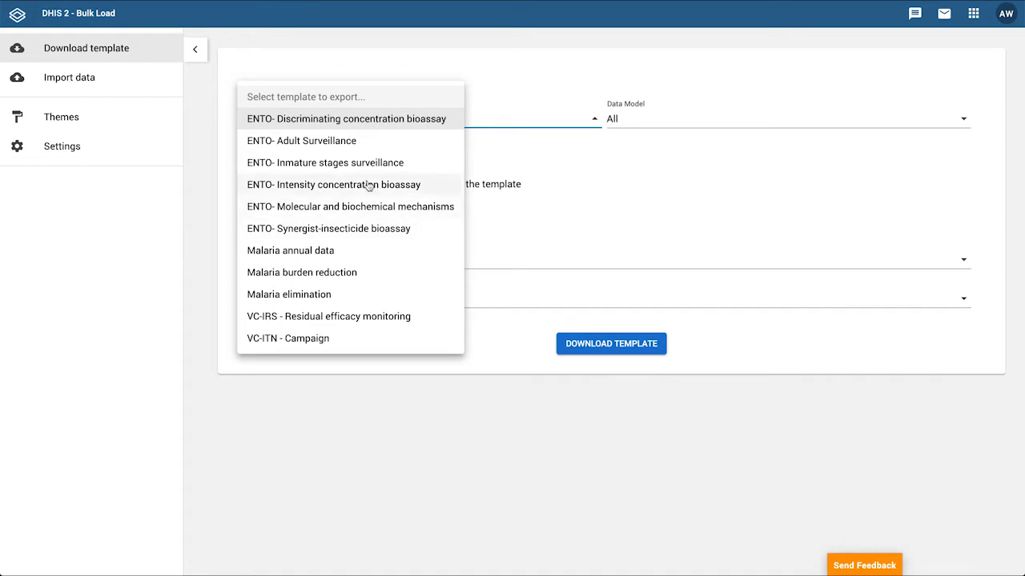
Choose the ENTO- Discriminating concentration bioassay template for export and check the available data model options.
{"action": "left_click", "coordinate": [376, 120]}
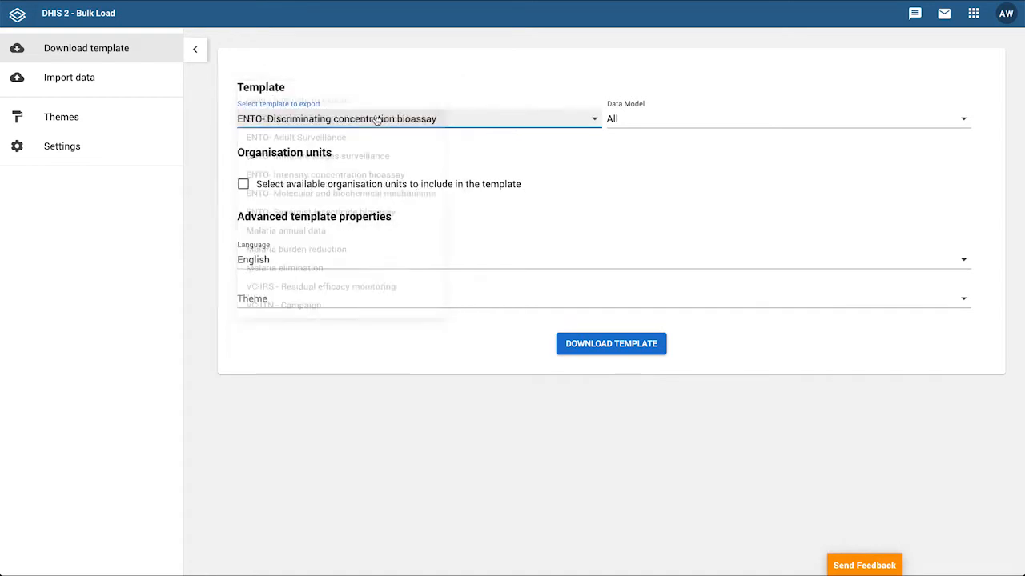
{"action": "left_click", "coordinate": [759, 117]}
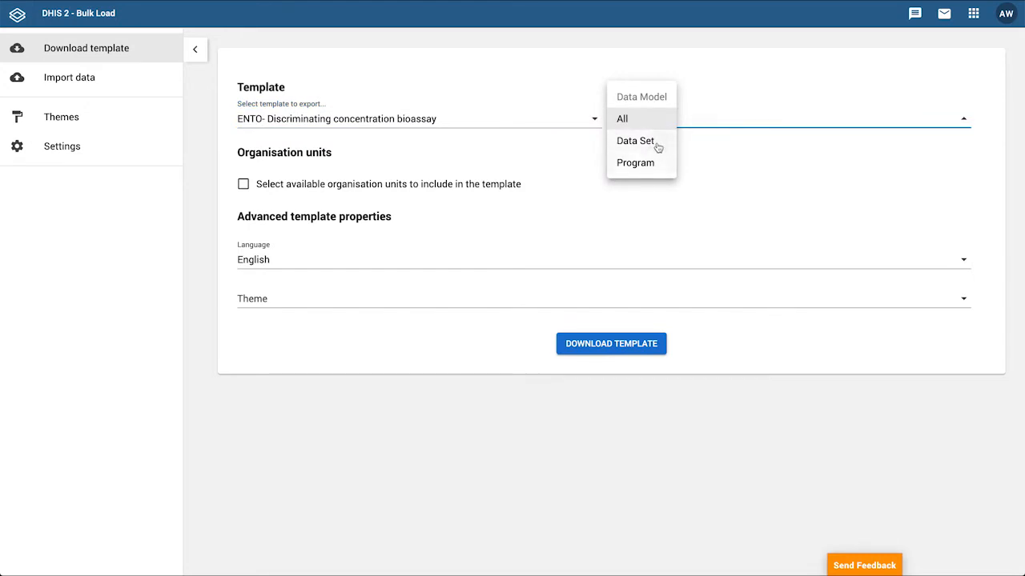
{"action": "left_click", "coordinate": [704, 81]}
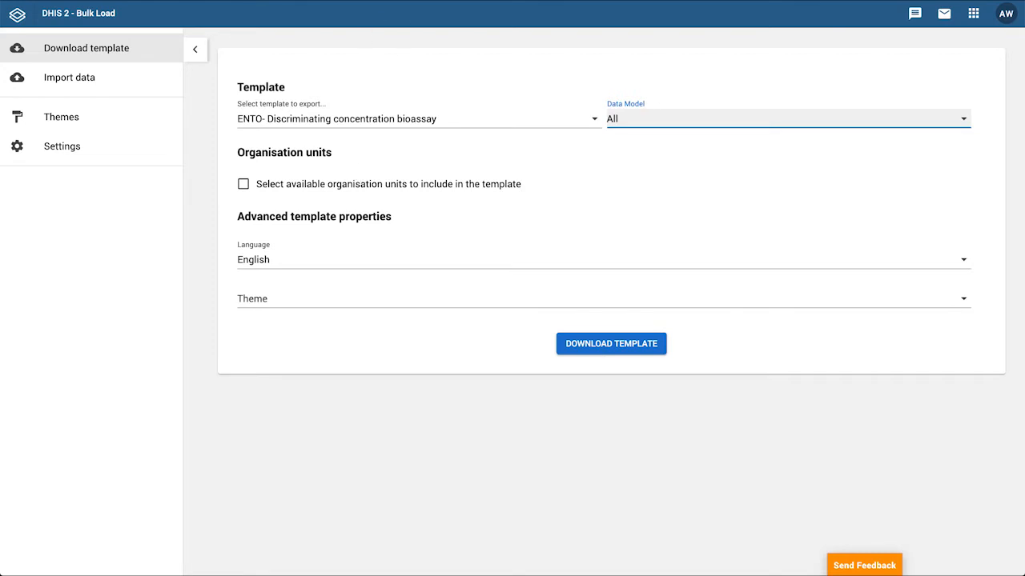
Include Akrodie Health Centre and the first Asafo-Akrodie CHPS, under Ahafo, Asunafo North, Akrodie, as organisation units in the template.
{"action": "left_click", "coordinate": [243, 186]}
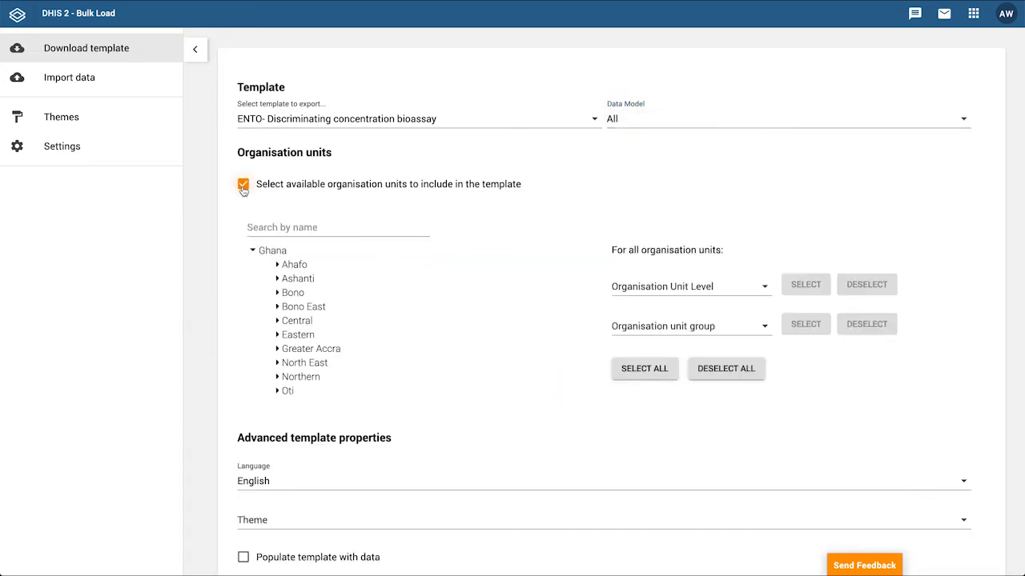
{"action": "left_click", "coordinate": [277, 265]}
{"action": "left_click", "coordinate": [299, 279]}
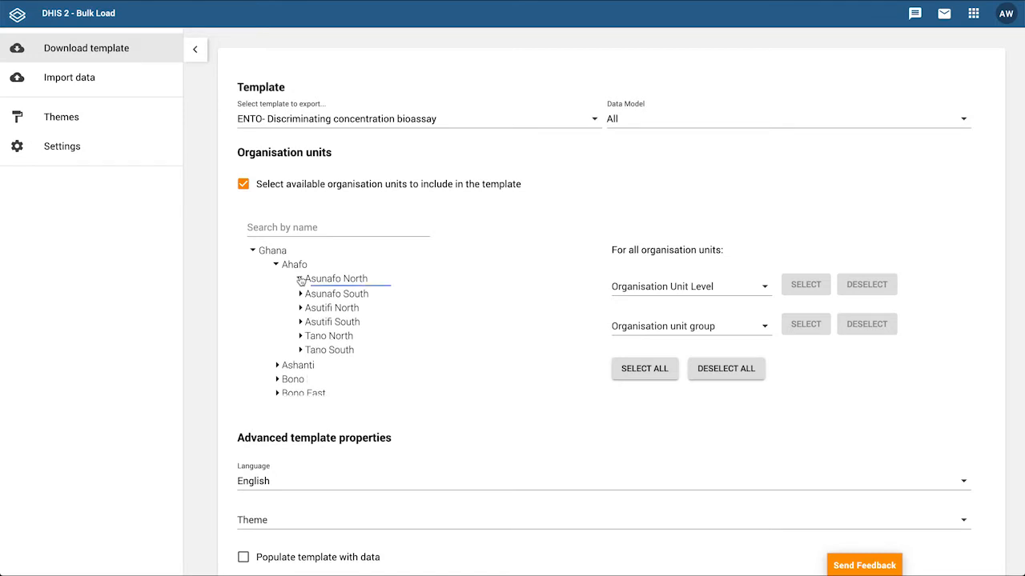
{"action": "left_click", "coordinate": [323, 292]}
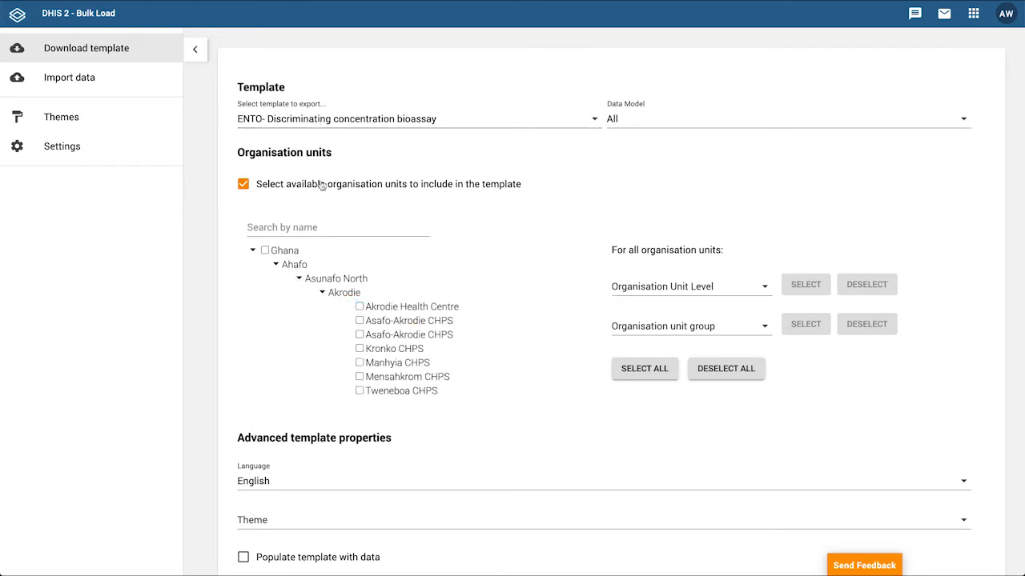
{"action": "left_click", "coordinate": [359, 306]}
{"action": "left_click", "coordinate": [361, 321]}
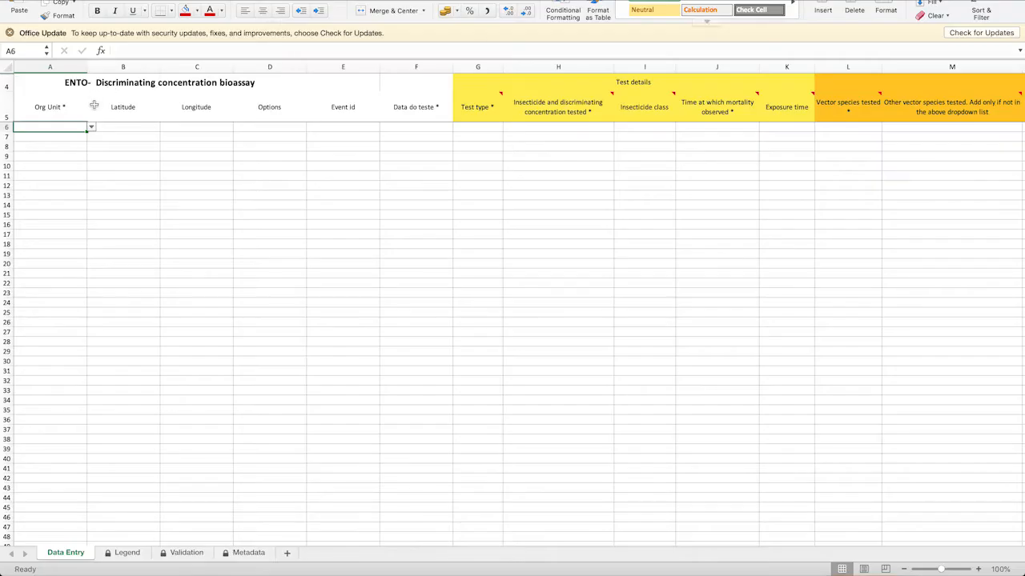
In the Excel template, view the organisation unit choices offered in cell A6.
{"action": "left_click", "coordinate": [91, 127]}
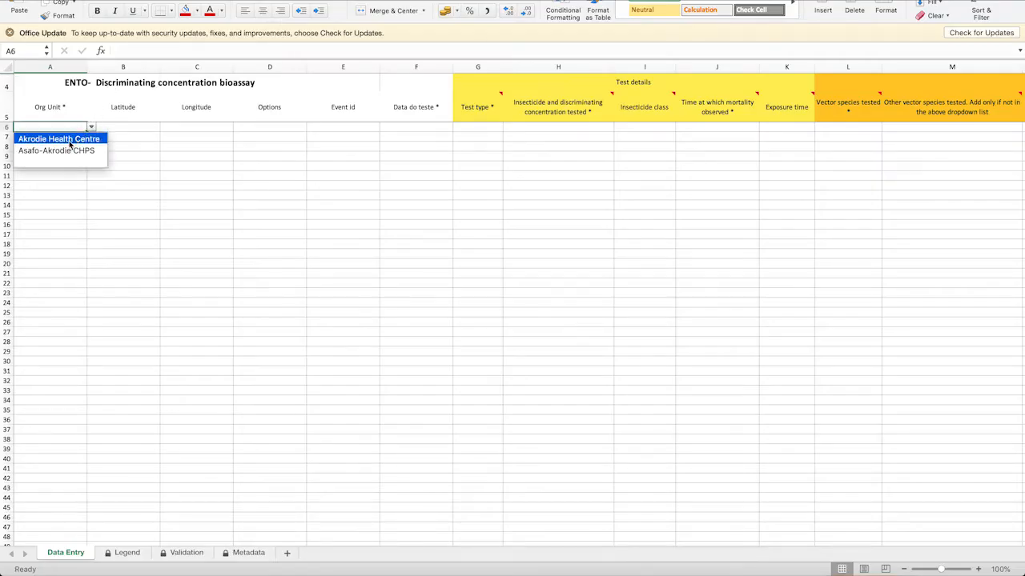
{"action": "key", "text": "Escape"}
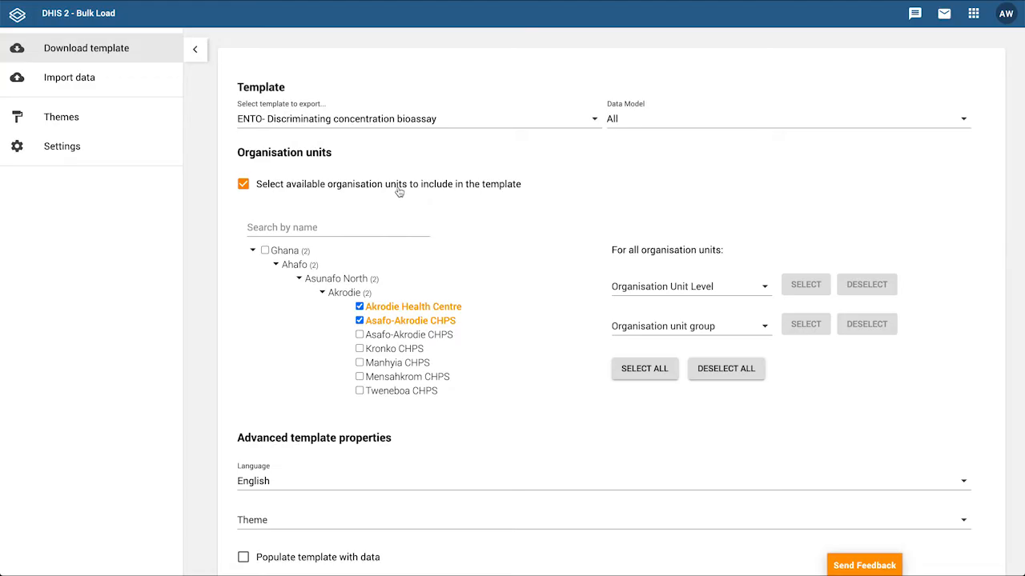
Back in Bulk Load, turn the organisation unit selection off and on again, and check the language and theme options.
{"action": "left_click", "coordinate": [244, 185]}
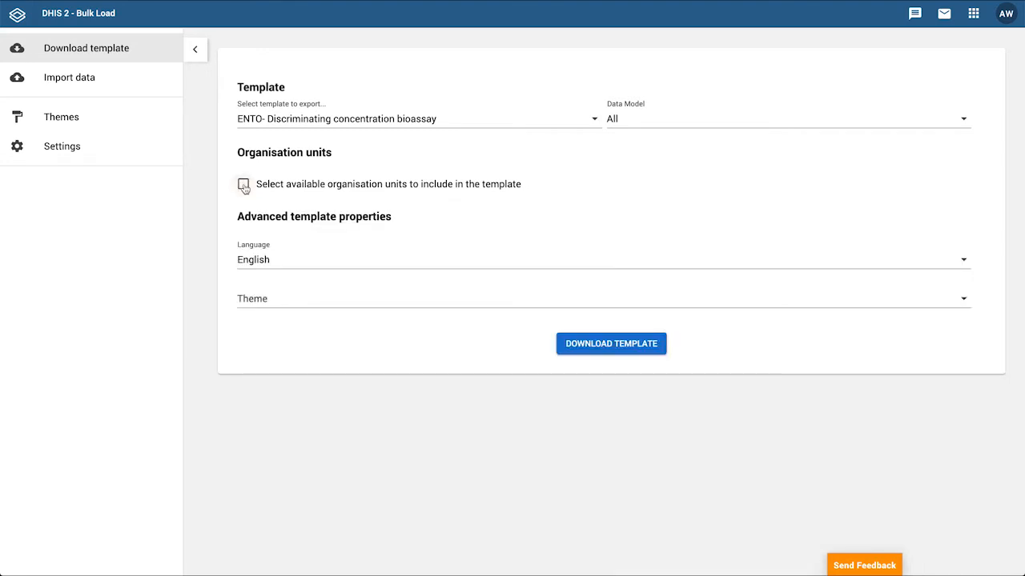
{"action": "left_click", "coordinate": [243, 185]}
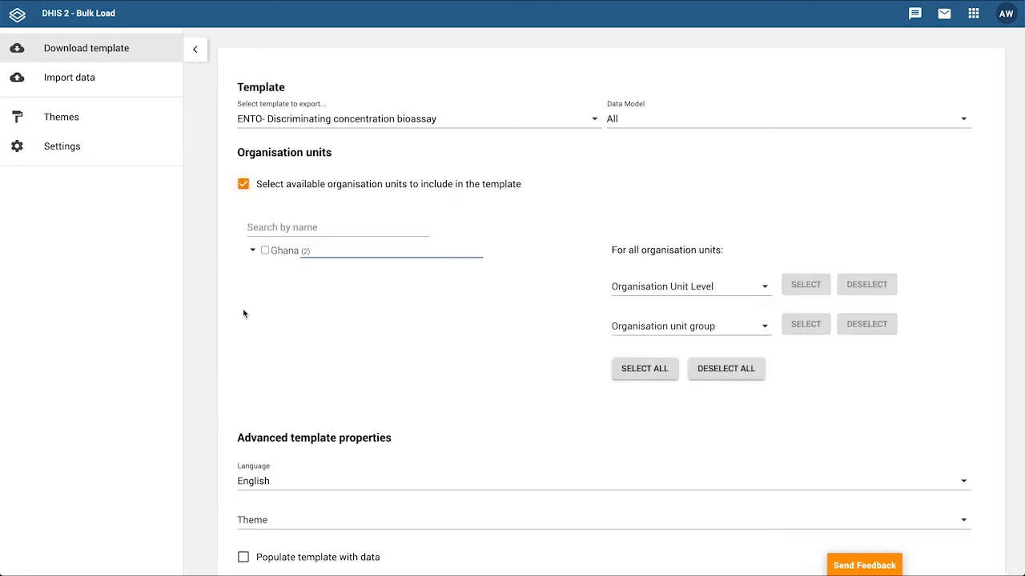
{"action": "scroll", "coordinate": [246, 317], "scroll_direction": "down", "scroll_amount": 1}
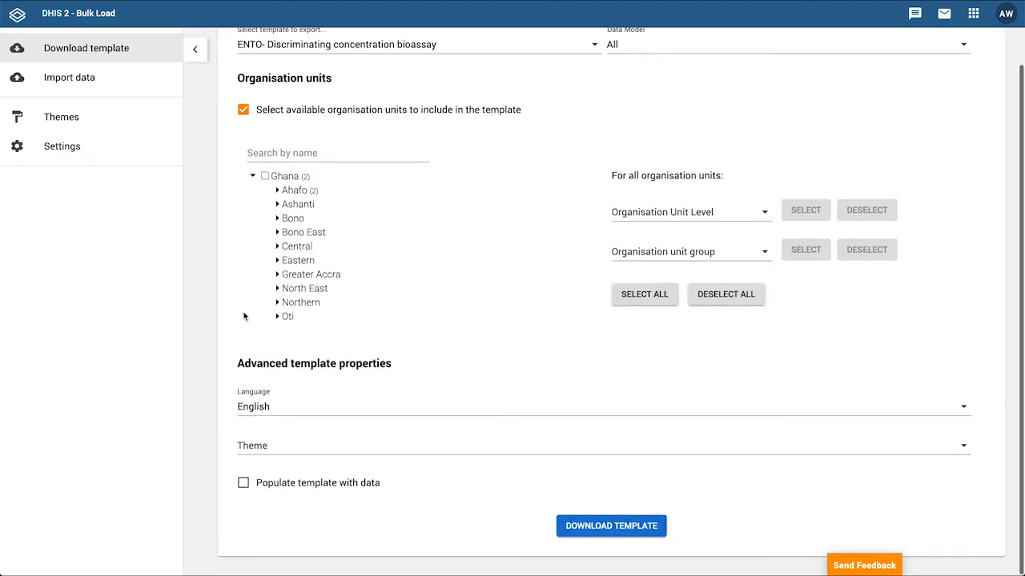
{"action": "left_click", "coordinate": [305, 409]}
{"action": "left_click", "coordinate": [204, 392]}
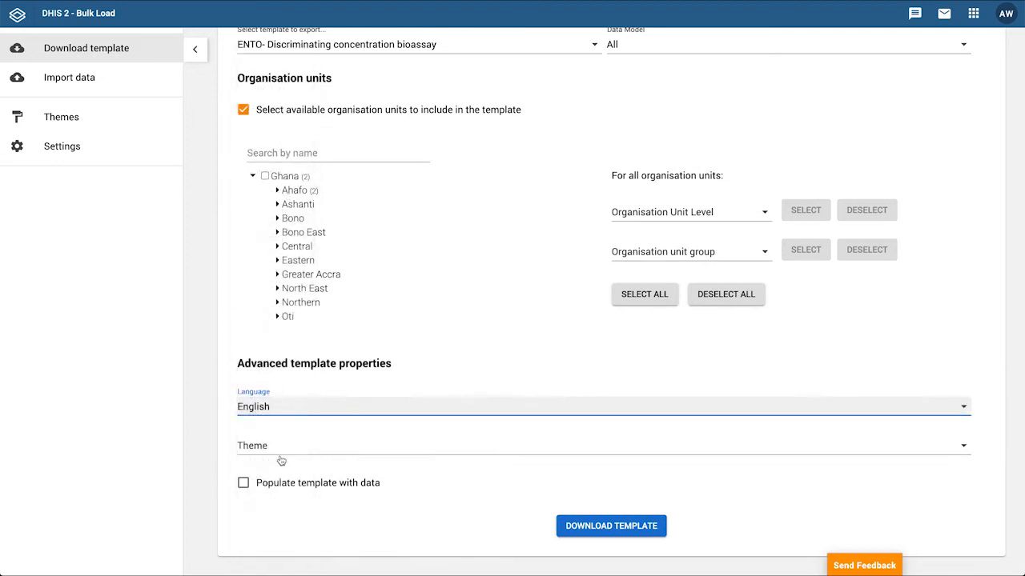
{"action": "left_click", "coordinate": [272, 454]}
{"action": "left_click", "coordinate": [212, 442]}
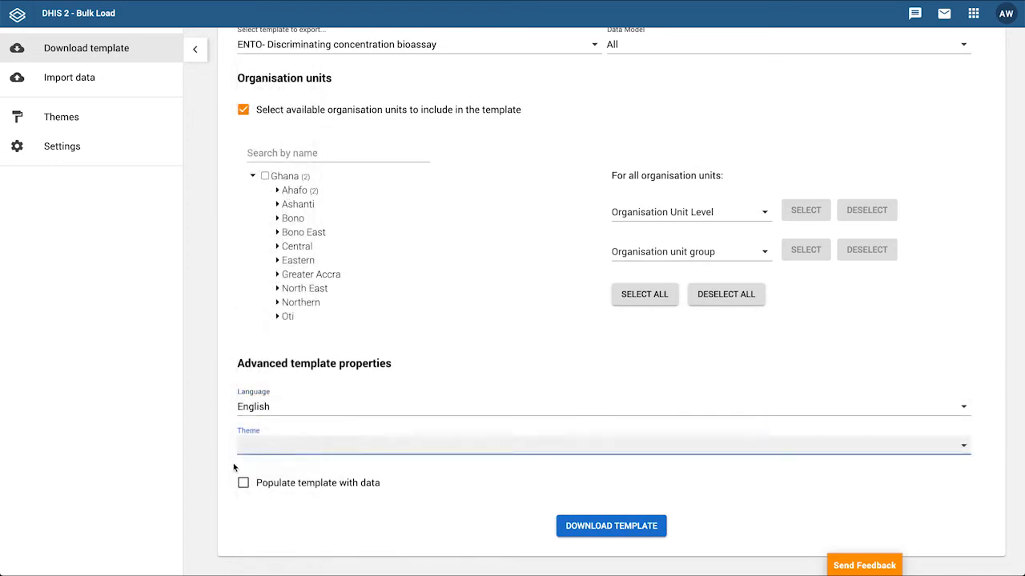
Enable populating the template with data, with start date 02/11/2020 and end date 30/11/2020.
{"action": "left_click", "coordinate": [268, 485]}
{"action": "scroll", "coordinate": [214, 452], "scroll_direction": "down", "scroll_amount": 1}
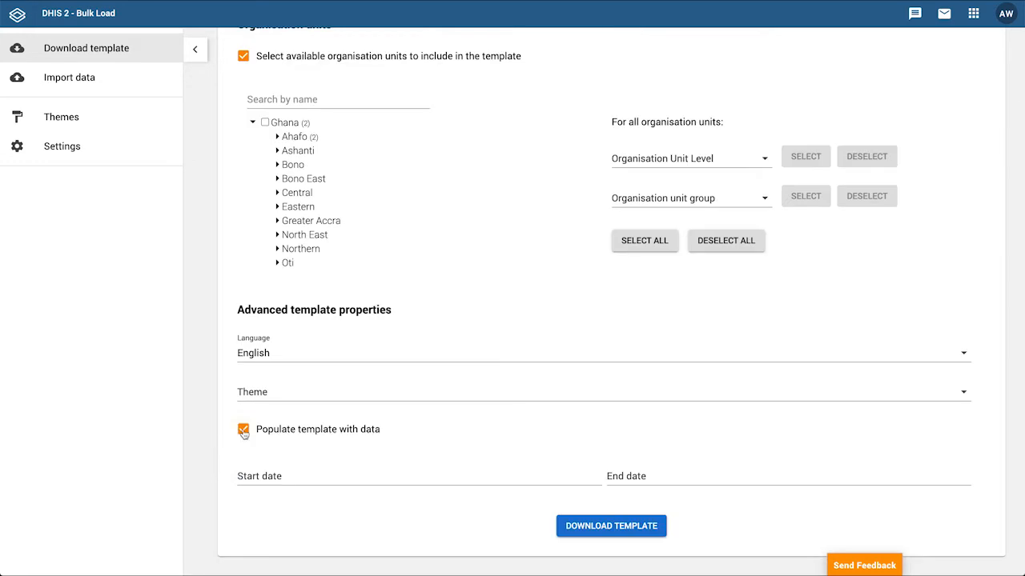
{"action": "left_click", "coordinate": [269, 474]}
{"action": "left_click", "coordinate": [462, 280]}
{"action": "left_click", "coordinate": [640, 477]}
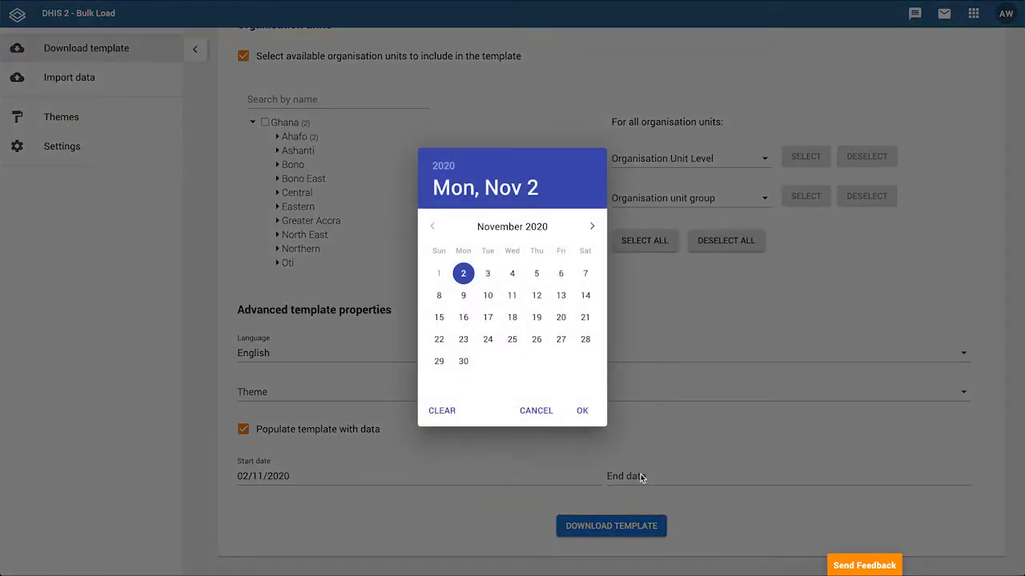
{"action": "left_click", "coordinate": [463, 361]}
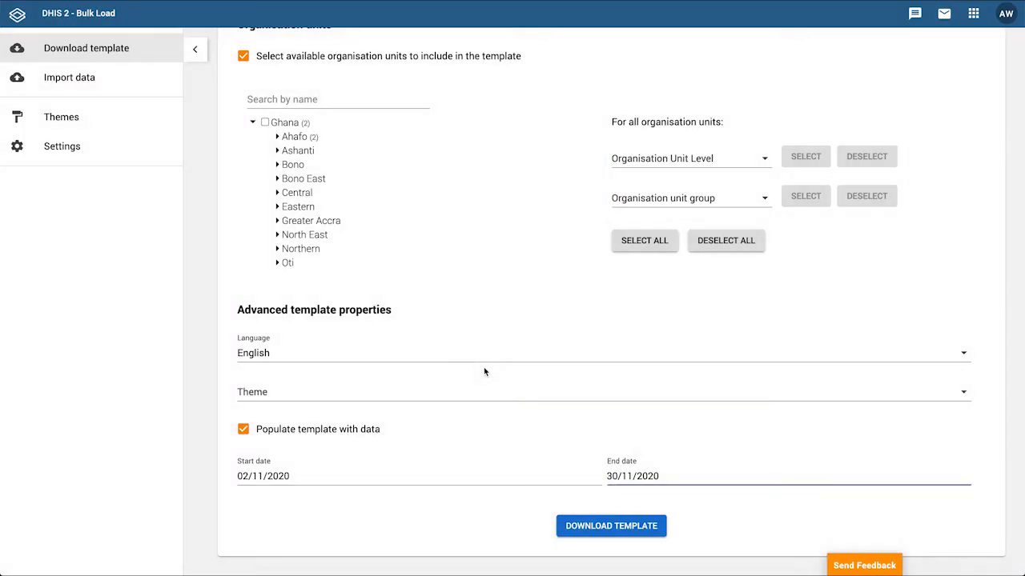
Change the start date of the data period to 02/11/2016 and download the template.
{"action": "left_click", "coordinate": [450, 476]}
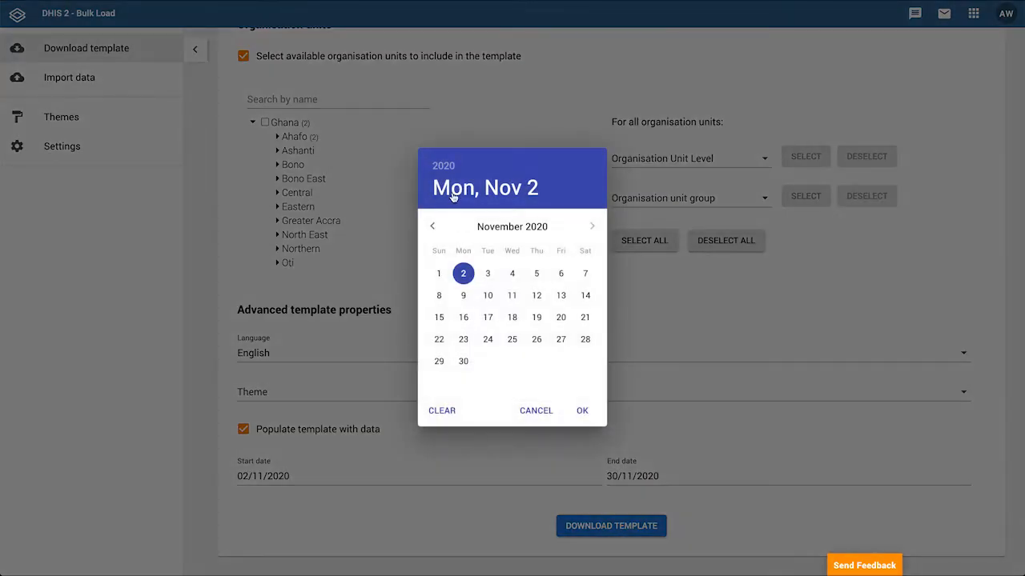
{"action": "left_click", "coordinate": [443, 167]}
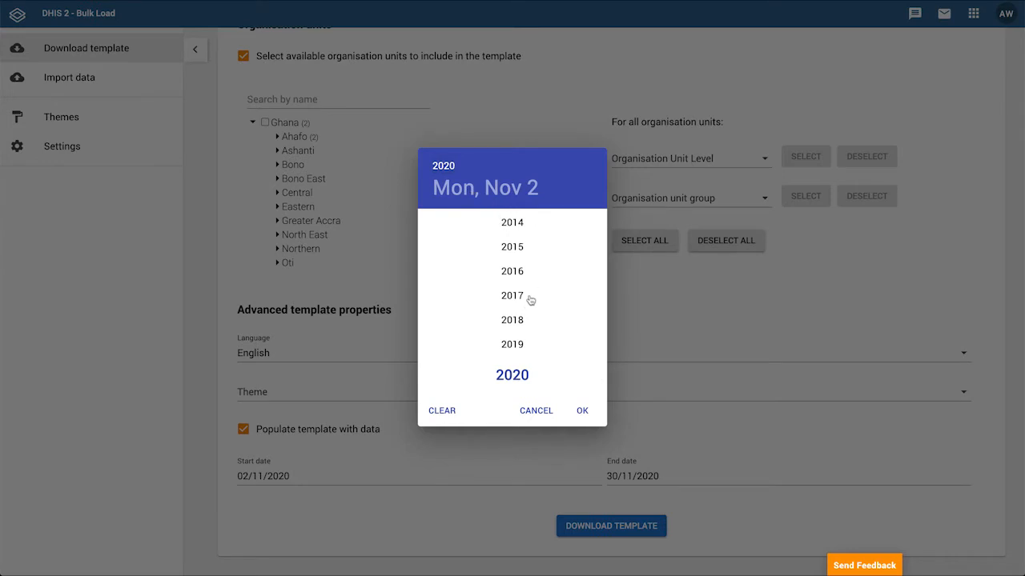
{"action": "left_click", "coordinate": [512, 271]}
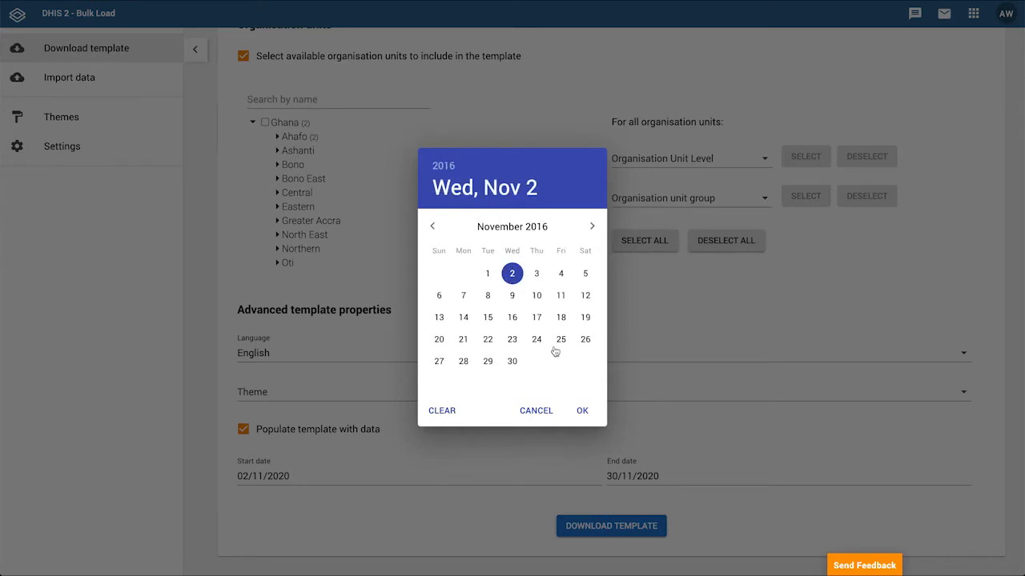
{"action": "left_click", "coordinate": [582, 412]}
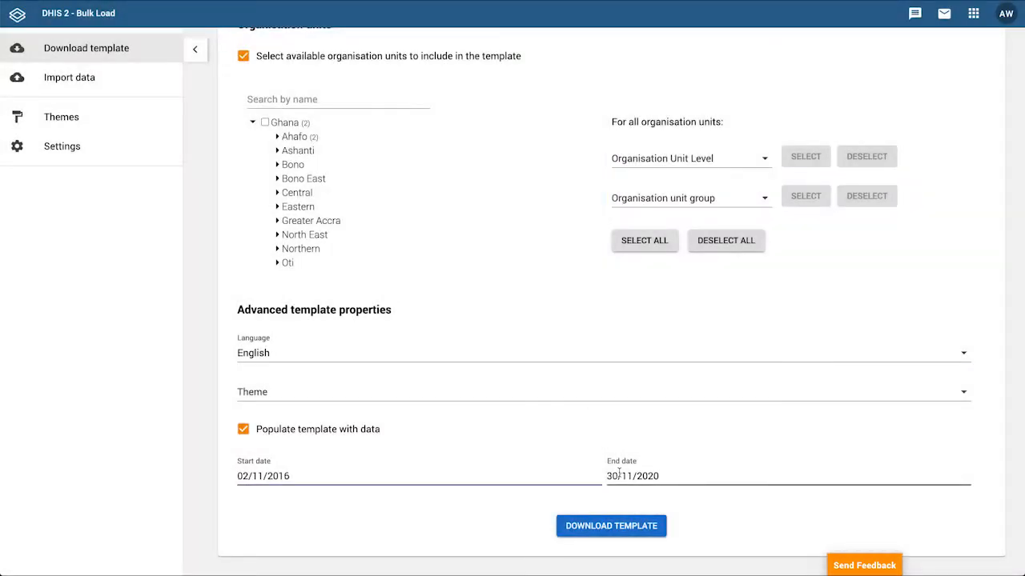
{"action": "left_click", "coordinate": [650, 525]}
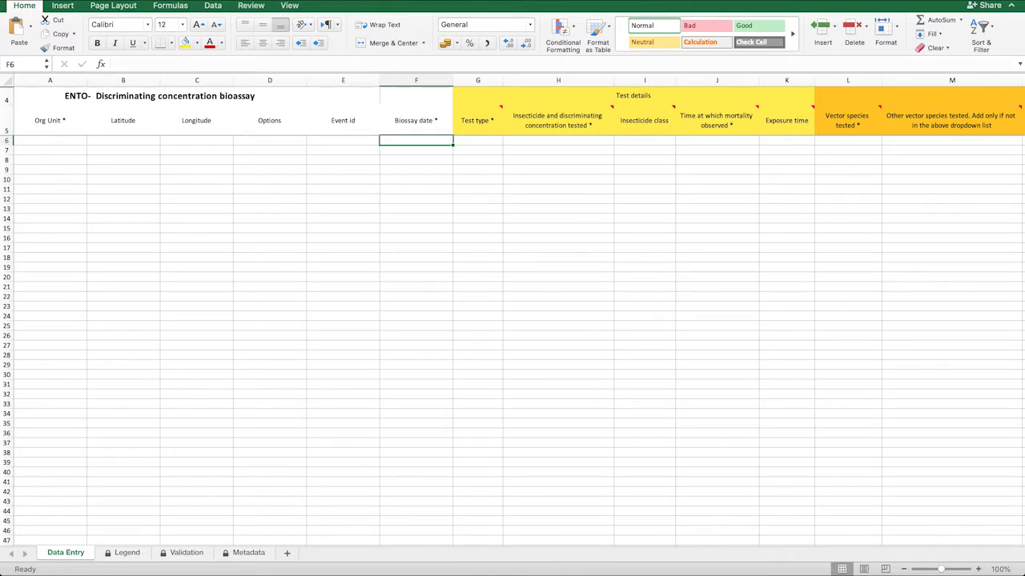
In the Excel template, examine the general event columns from Org Unit to Biossay date and their first entry cells.
{"action": "left_click", "coordinate": [73, 125]}
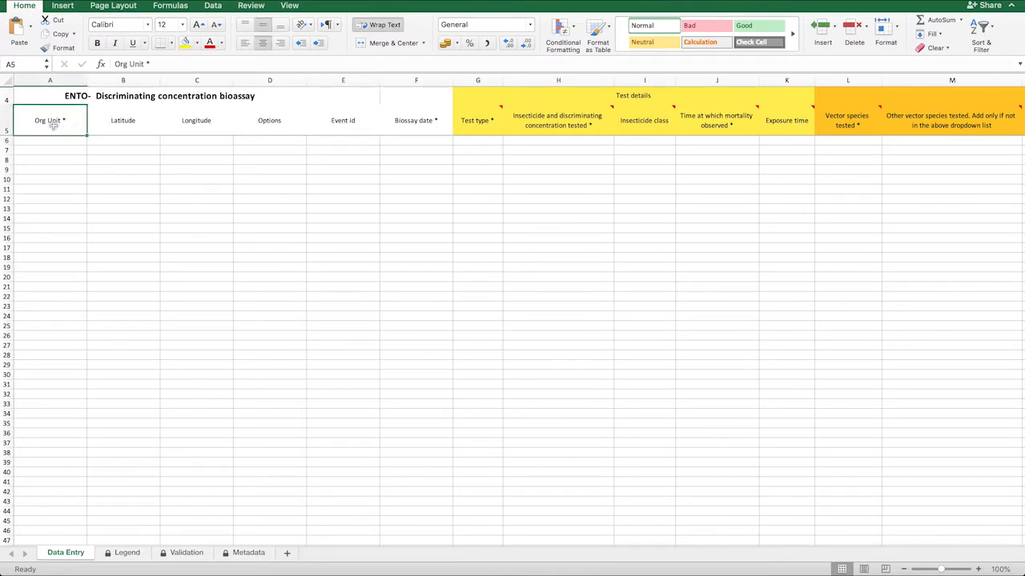
{"action": "left_click", "coordinate": [416, 120], "text": "shift"}
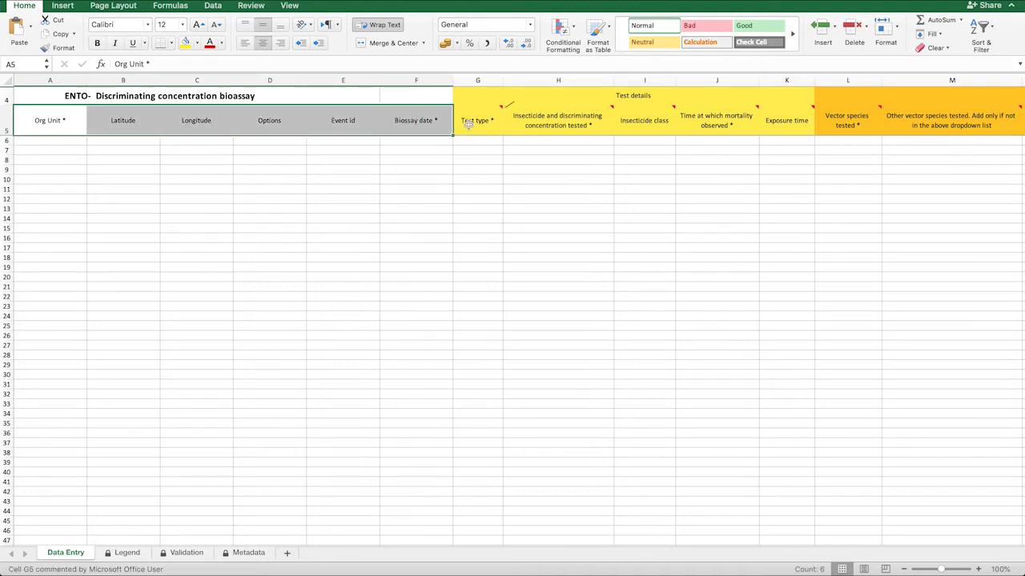
{"action": "mouse_move", "coordinate": [468, 122]}
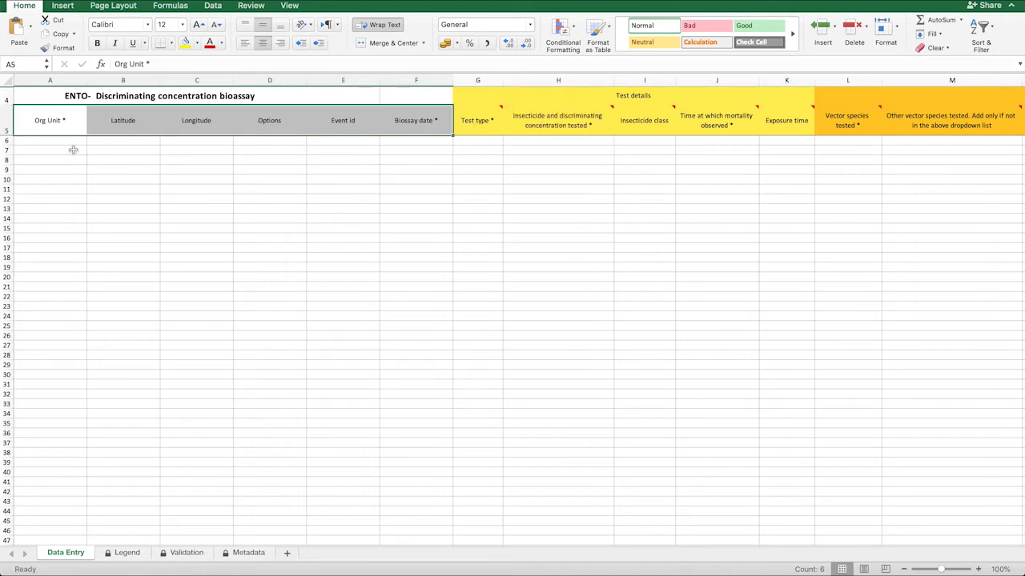
{"action": "left_click", "coordinate": [64, 141]}
{"action": "left_click", "coordinate": [103, 141]}
{"action": "left_click", "coordinate": [208, 142]}
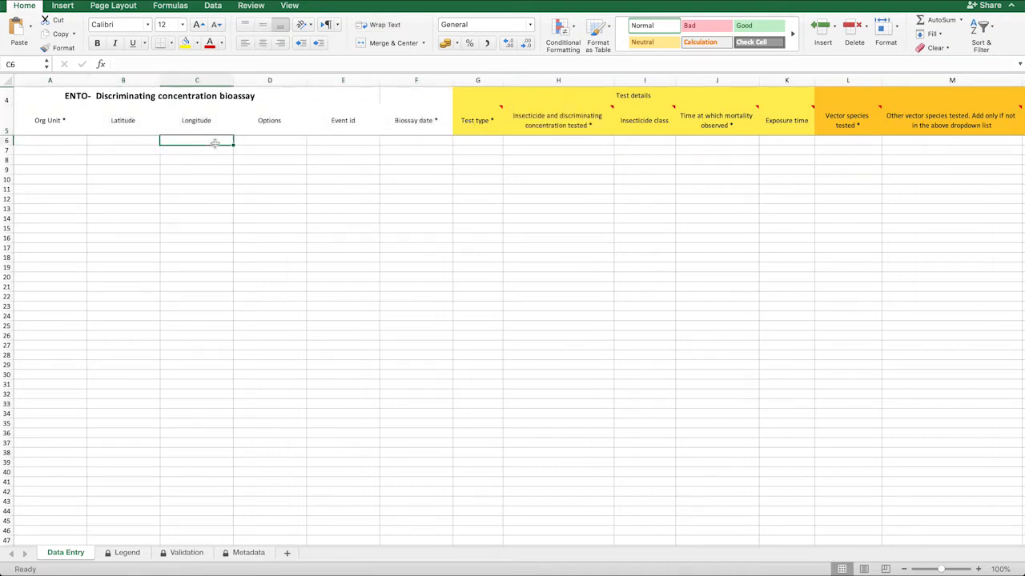
{"action": "left_click", "coordinate": [401, 141]}
{"action": "left_click", "coordinate": [328, 142]}
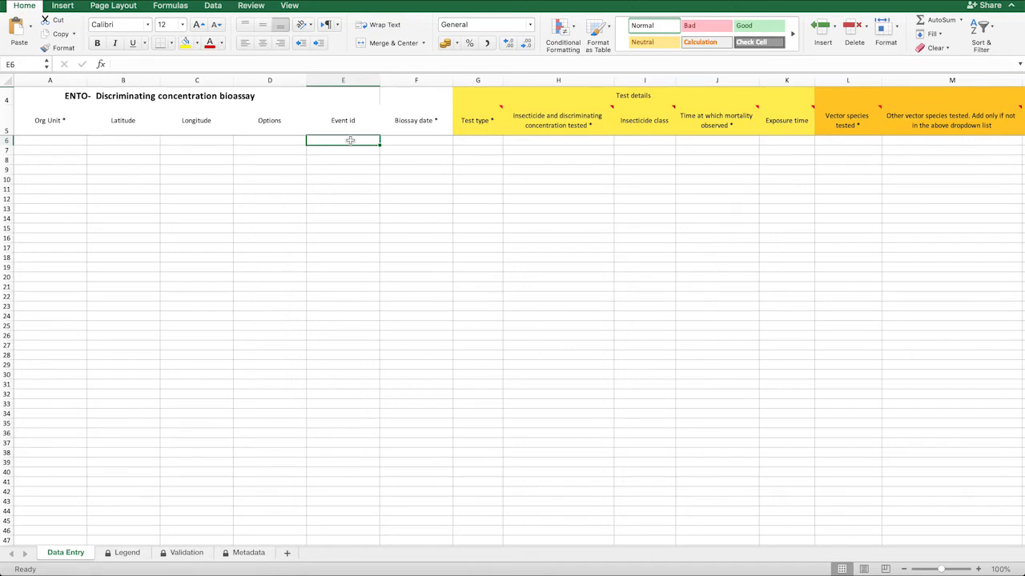
Read the header comments for Test type and for Insecticide and discriminating concentration tested, then dismiss them.
{"action": "mouse_move", "coordinate": [484, 121]}
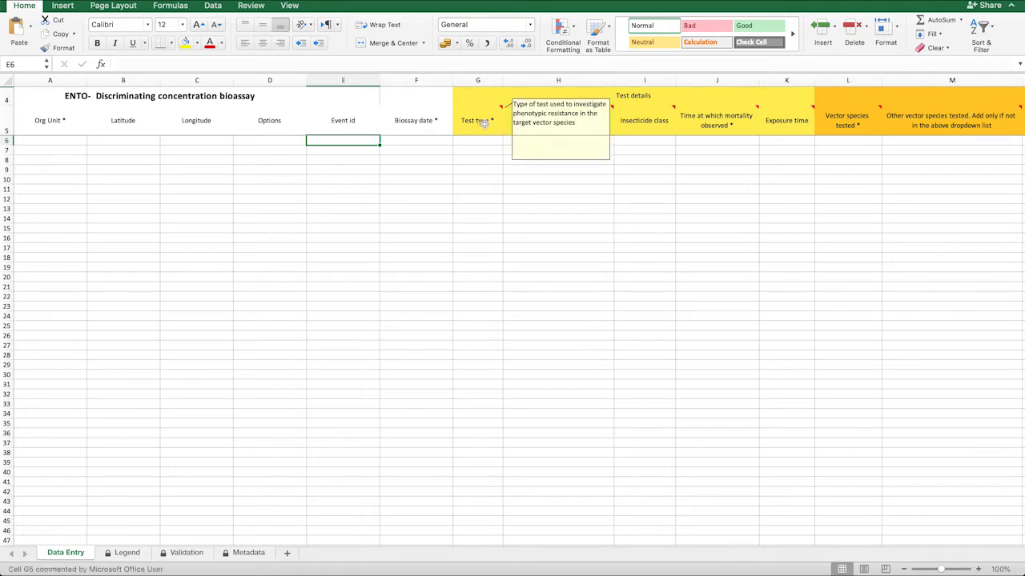
{"action": "left_click", "coordinate": [483, 122]}
{"action": "left_click", "coordinate": [555, 128]}
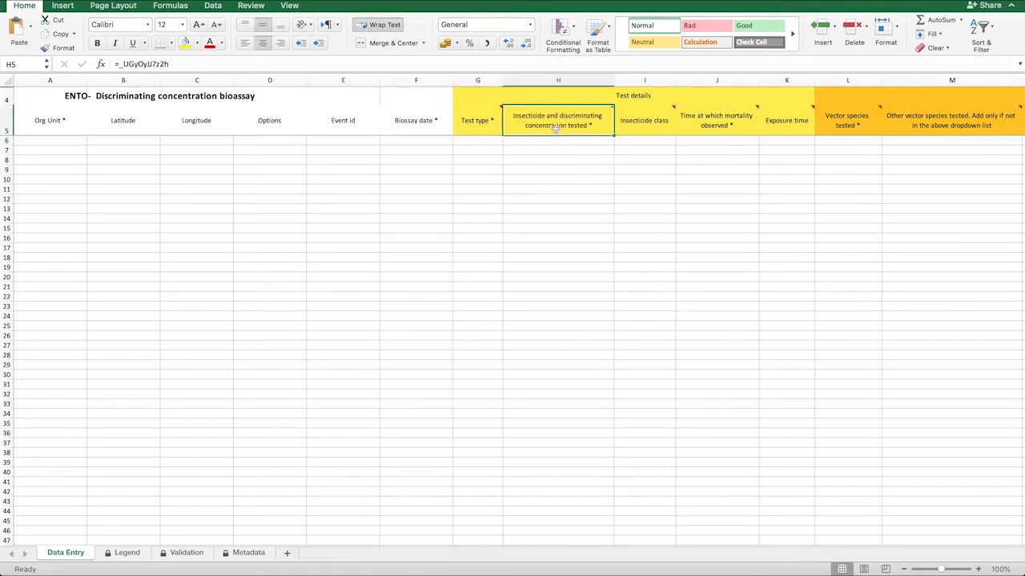
{"action": "left_click", "coordinate": [629, 128]}
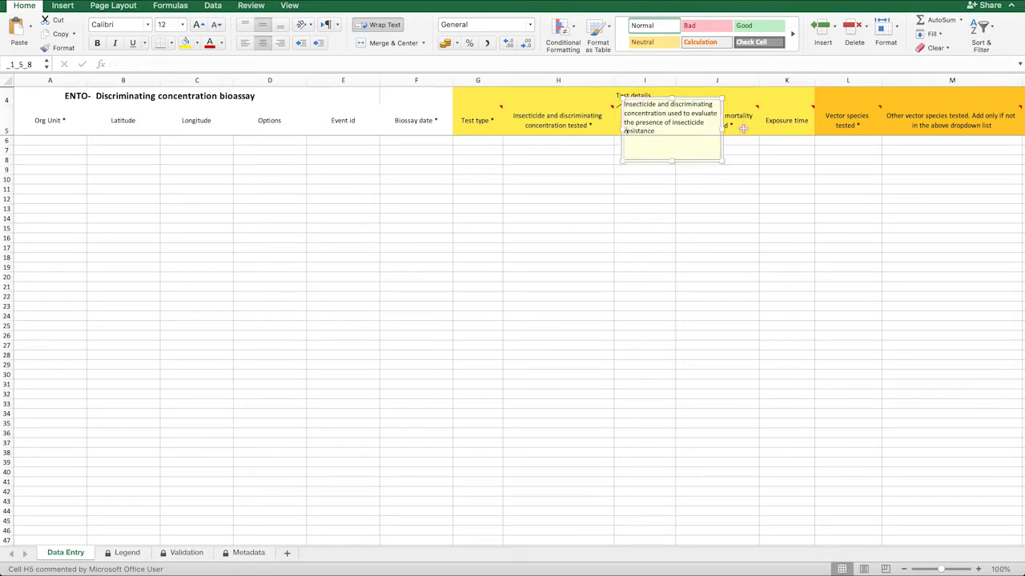
{"action": "left_click", "coordinate": [800, 176]}
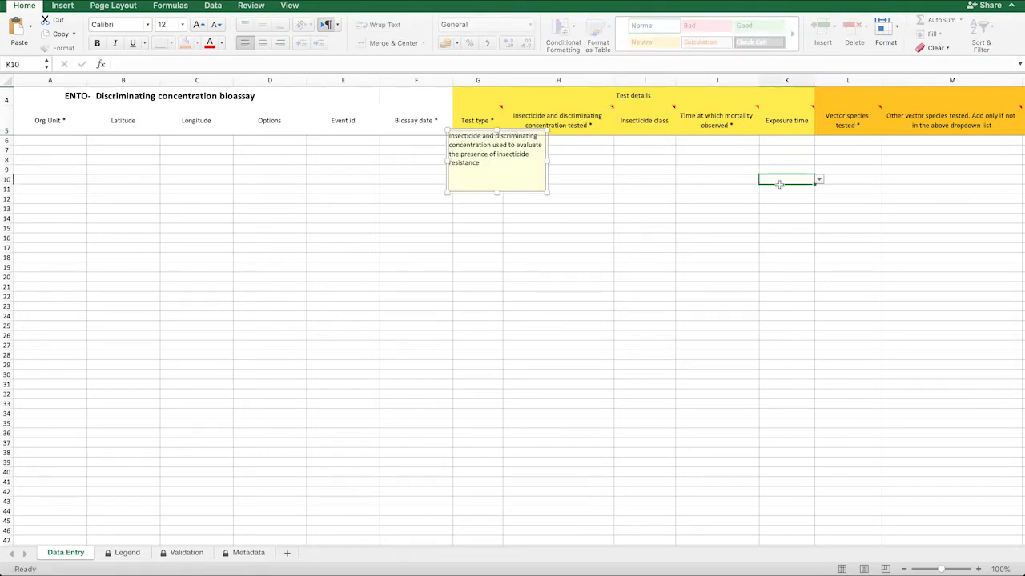
{"action": "left_click", "coordinate": [655, 199]}
Choose Akrodie Health Centre as the Org Unit in the first entry row.
{"action": "left_click", "coordinate": [32, 140]}
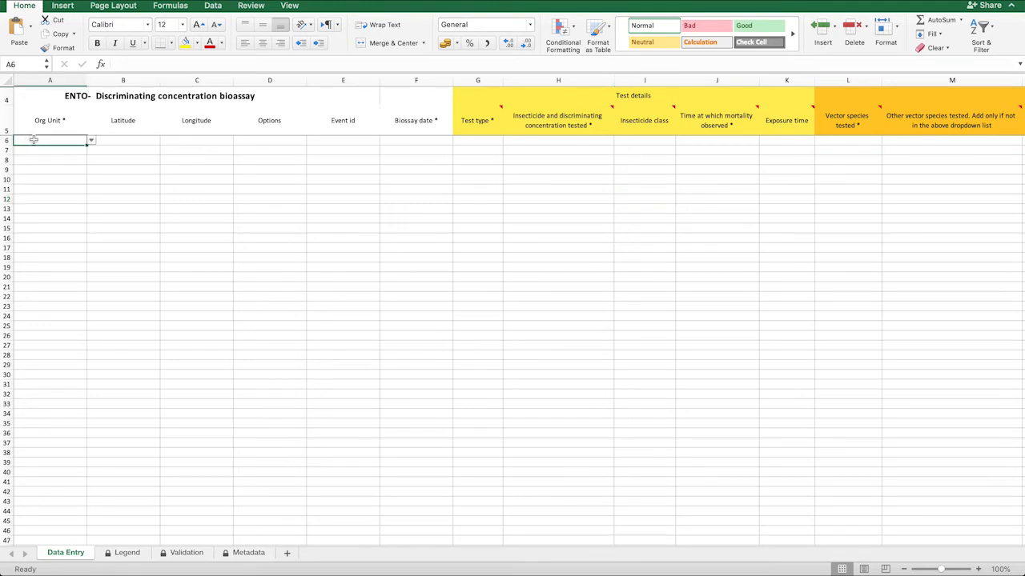
{"action": "left_click", "coordinate": [90, 142]}
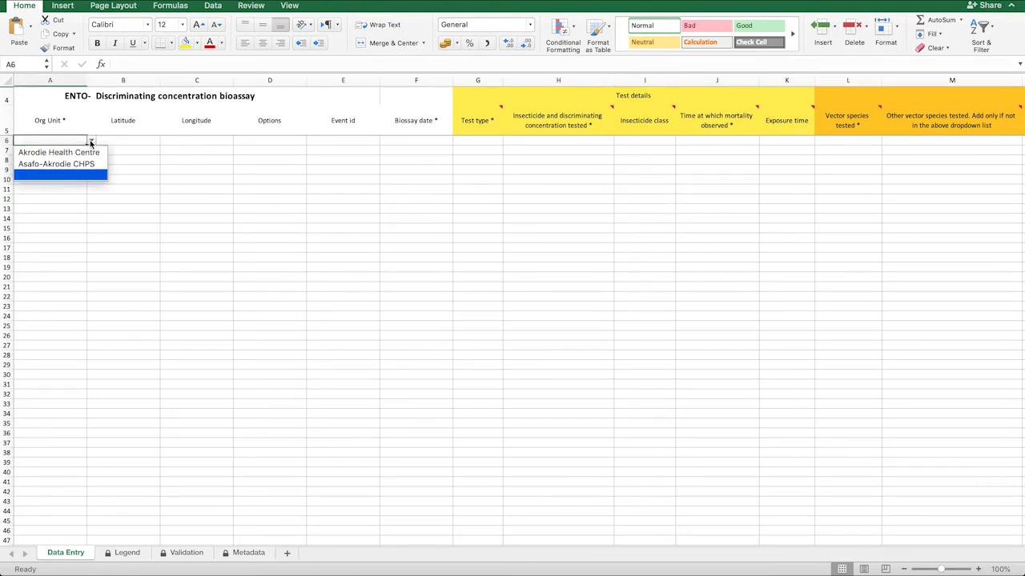
{"action": "left_click", "coordinate": [91, 143]}
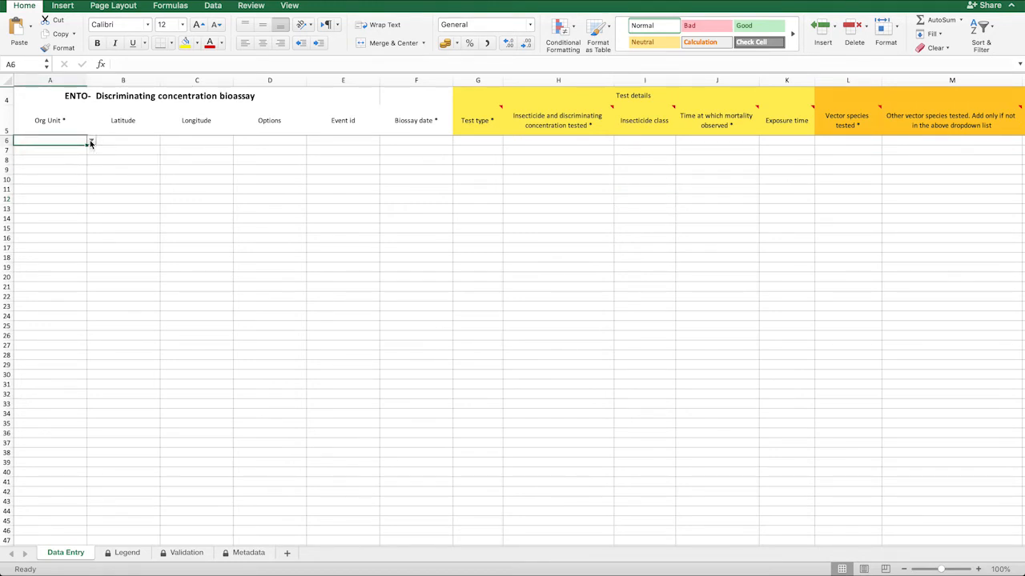
{"action": "left_click", "coordinate": [90, 143]}
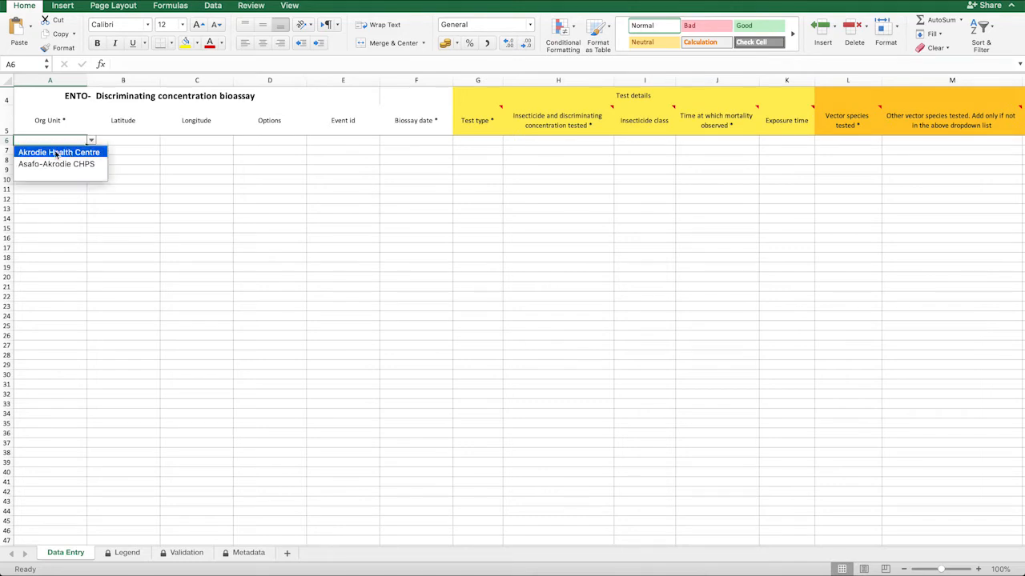
{"action": "left_click", "coordinate": [57, 154]}
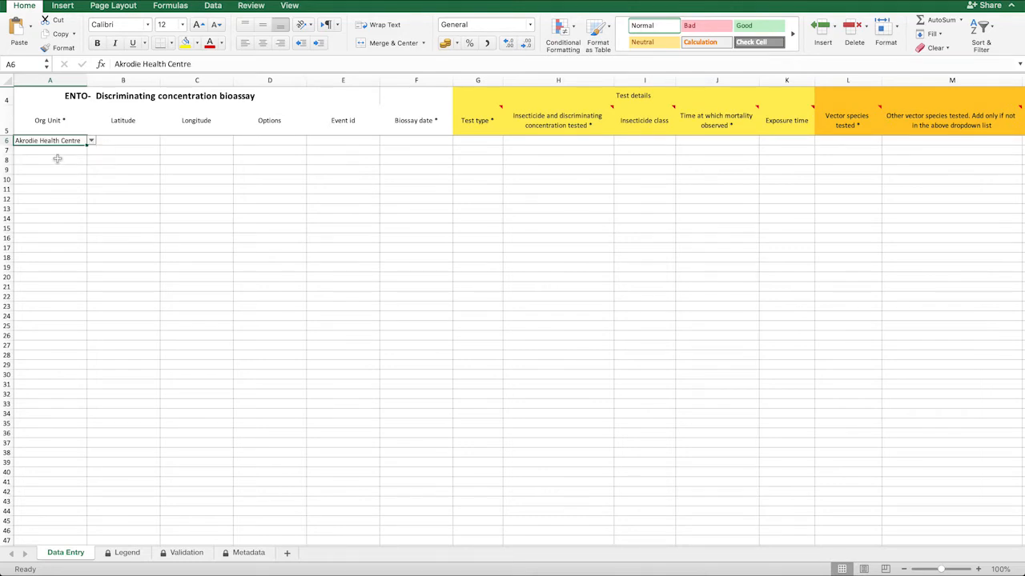
Enter 2020-10-25 as the Biossay date in the Akrodie Health Centre row.
{"action": "double_click", "coordinate": [410, 142]}
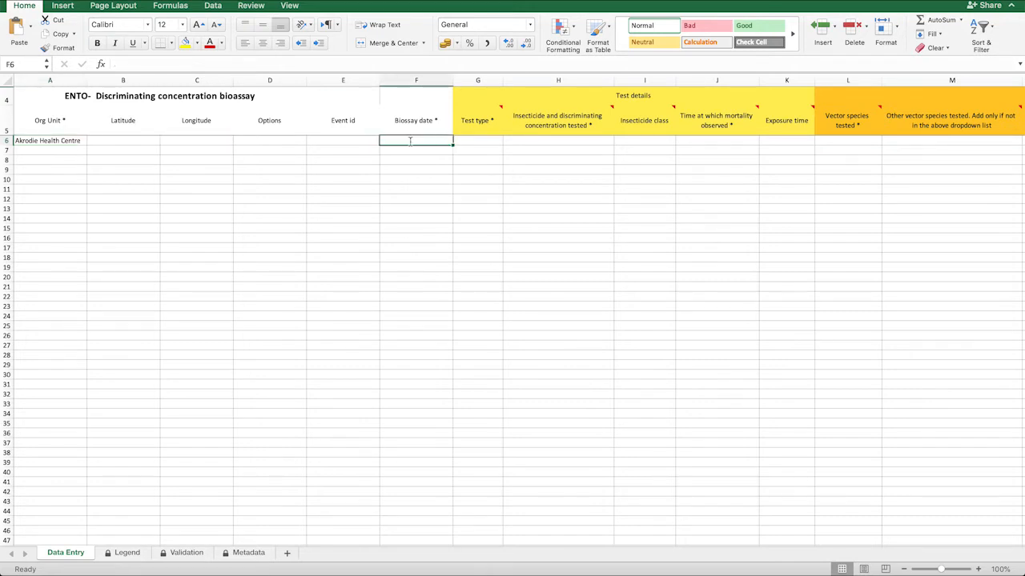
{"action": "left_click", "coordinate": [354, 142]}
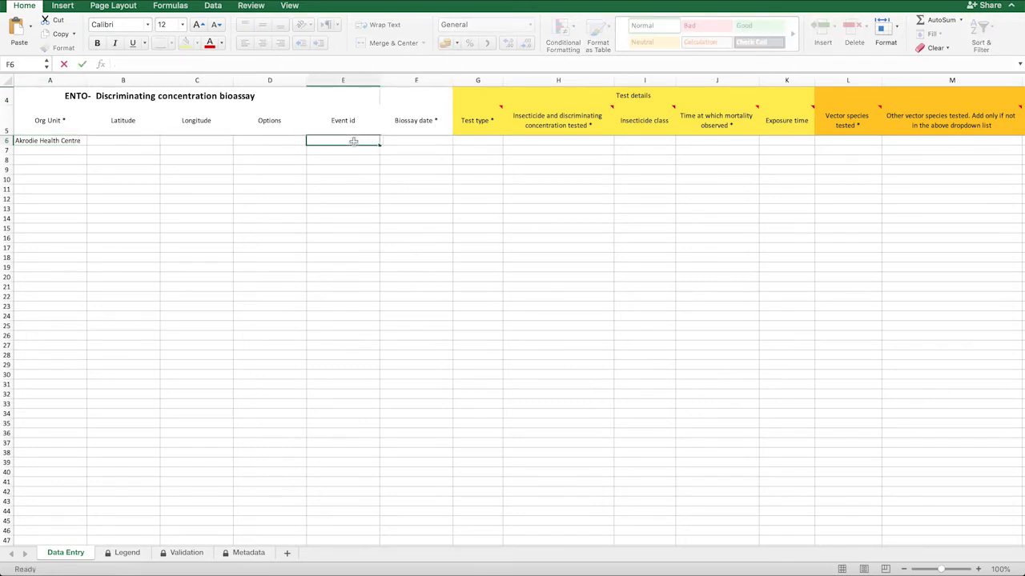
{"action": "double_click", "coordinate": [421, 140]}
{"action": "left_click", "coordinate": [339, 142]}
{"action": "key", "text": "Return"}
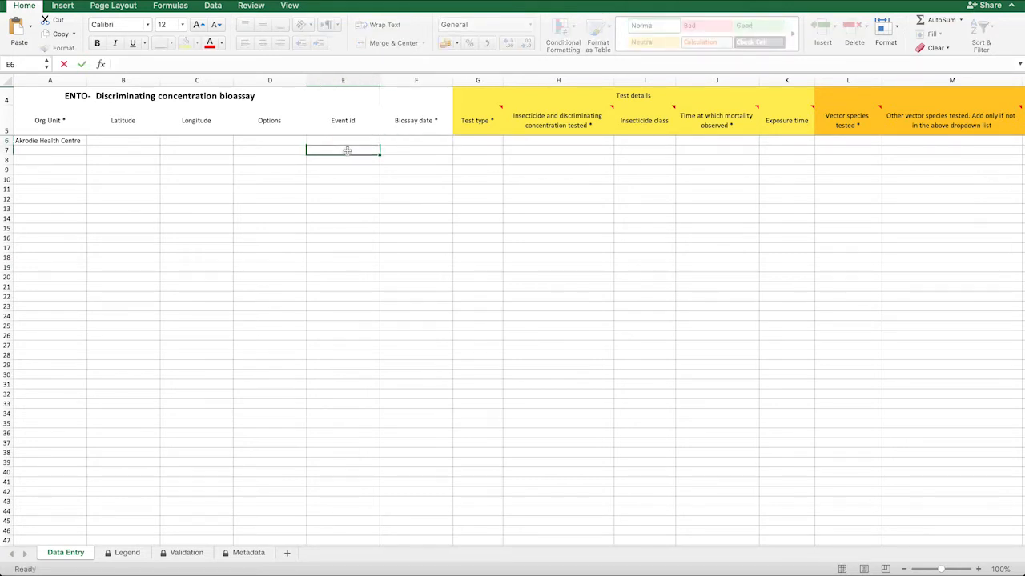
{"action": "left_click", "coordinate": [402, 140]}
{"action": "double_click", "coordinate": [402, 140]}
{"action": "type", "text": "YYYY-MM"}
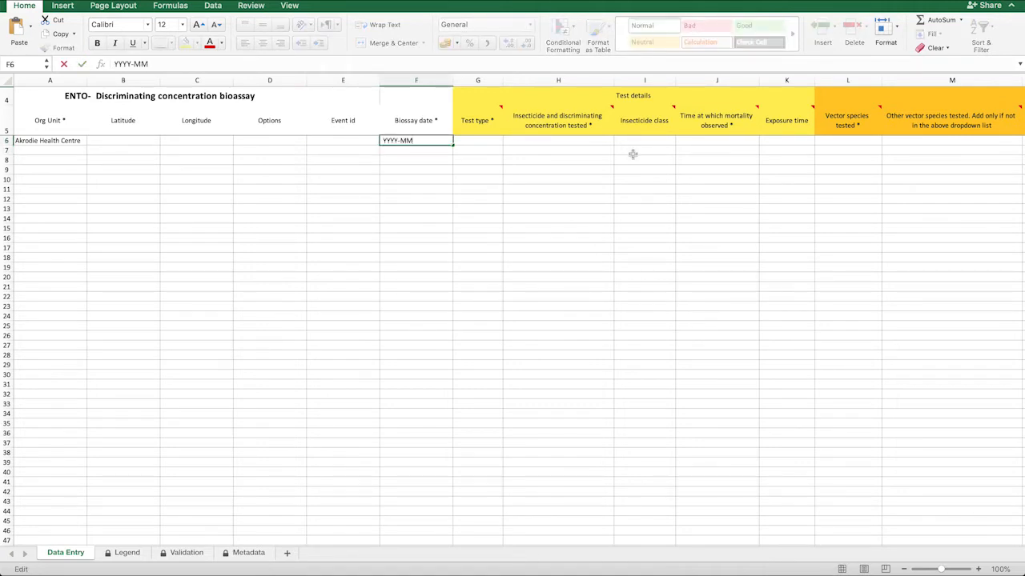
{"action": "left_click_drag", "start_coordinate": [423, 140], "coordinate": [373, 138]}
{"action": "type", "text": "2020-10-25"}
{"action": "left_click", "coordinate": [594, 157]}
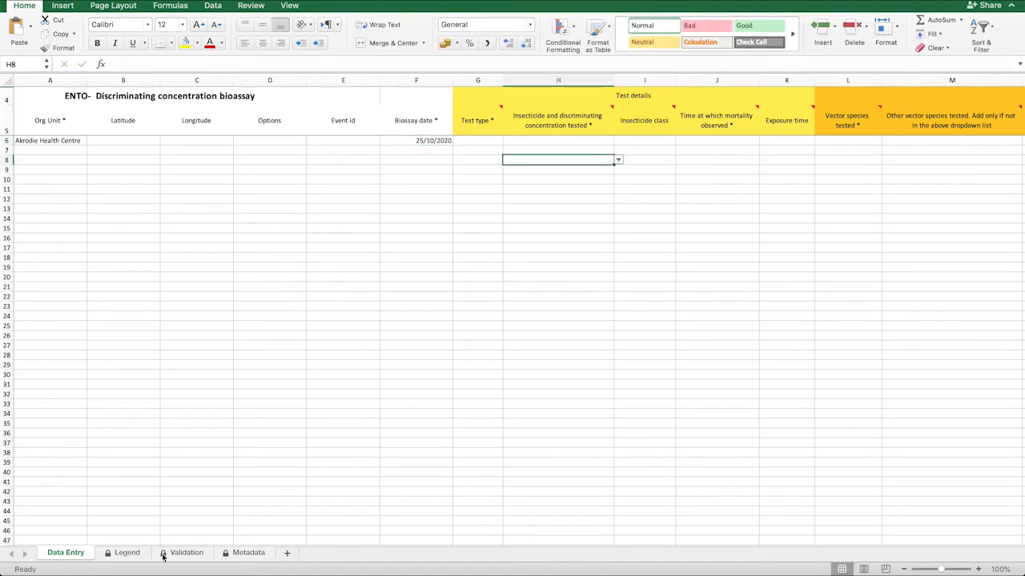
Examine the field descriptions, value types and possible values in the Legend sheet, and return to the Data Entry sheet.
{"action": "left_click", "coordinate": [126, 552]}
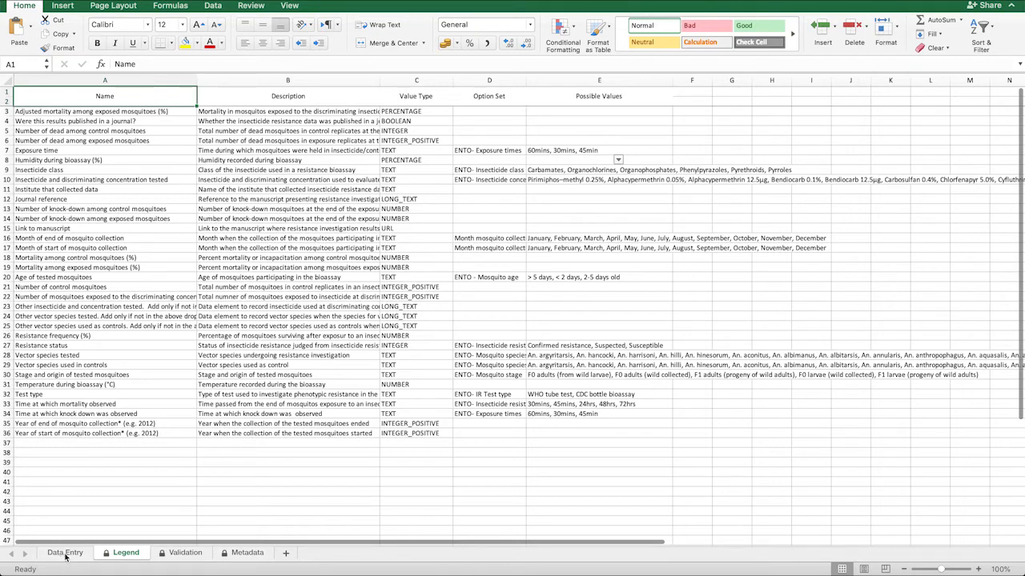
{"action": "key", "text": "ctrl+Page_Down"}
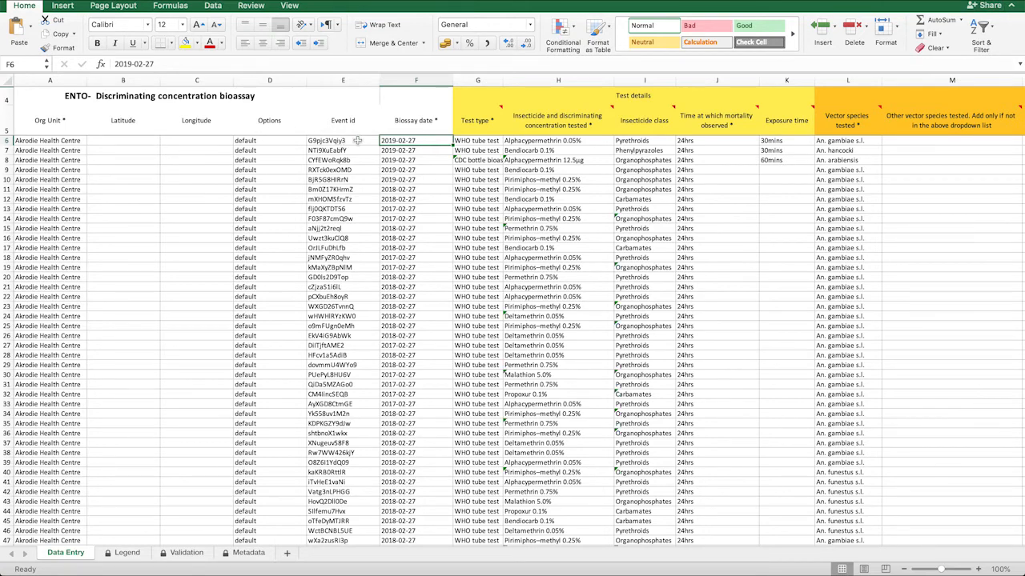
In the first populated event row, set the insecticide tested to Bendiocarb 0.1% and the exposure time to 45min.
{"action": "left_click", "coordinate": [336, 141]}
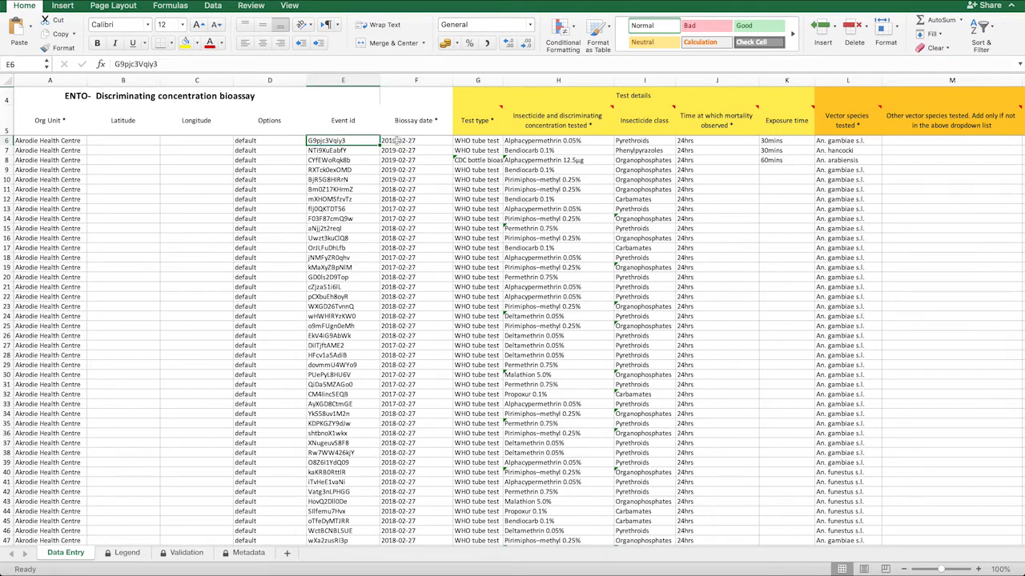
{"action": "left_click", "coordinate": [486, 143]}
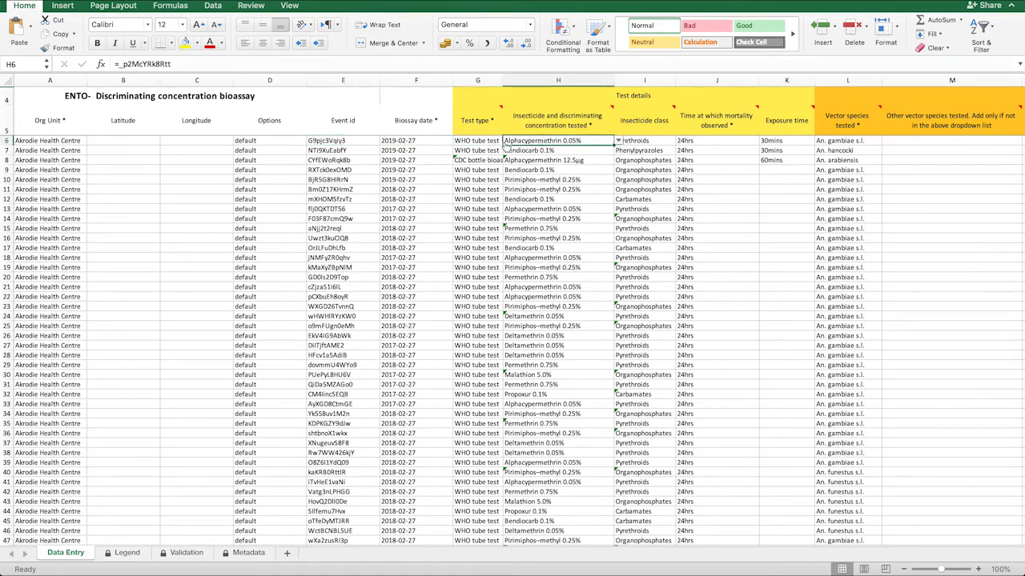
{"action": "left_click", "coordinate": [526, 141]}
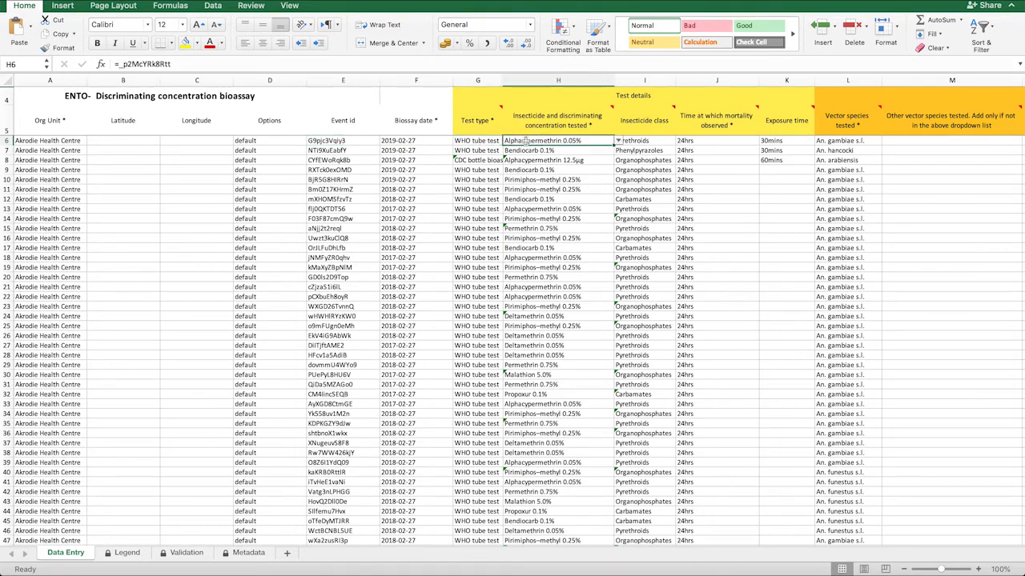
{"action": "left_click", "coordinate": [618, 141]}
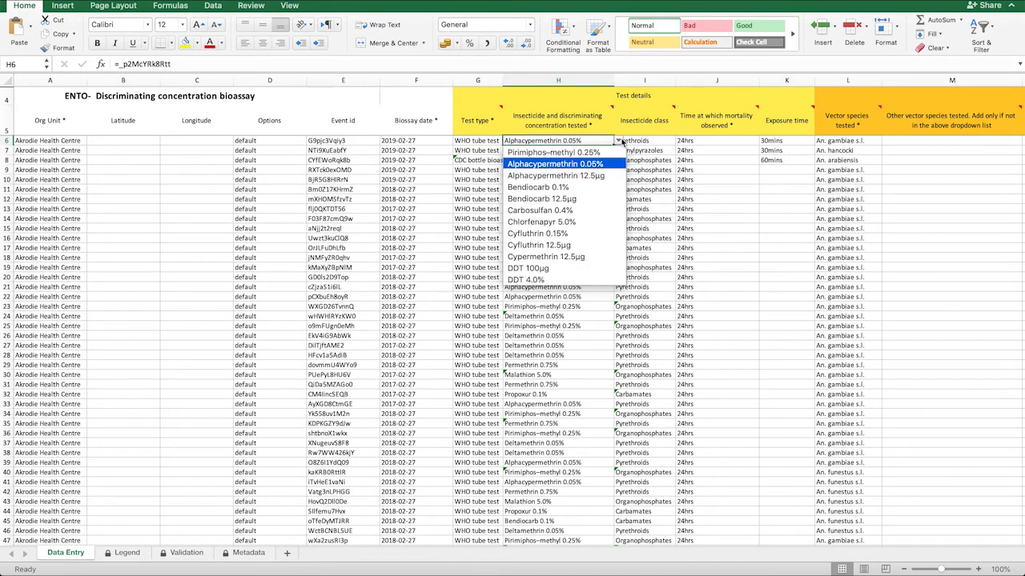
{"action": "left_click", "coordinate": [580, 184]}
{"action": "left_click", "coordinate": [765, 141]}
{"action": "left_click", "coordinate": [820, 144]}
{"action": "left_click", "coordinate": [790, 171]}
Examine the Event id cells of the edited event and of several other populated rows.
{"action": "left_click", "coordinate": [343, 141]}
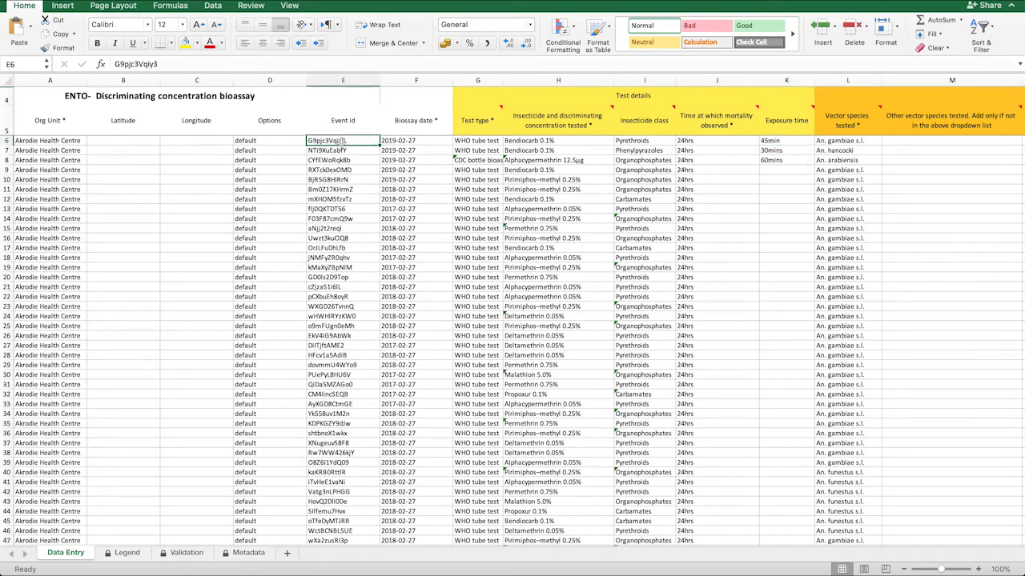
{"action": "left_click", "coordinate": [352, 188]}
{"action": "left_click", "coordinate": [350, 209]}
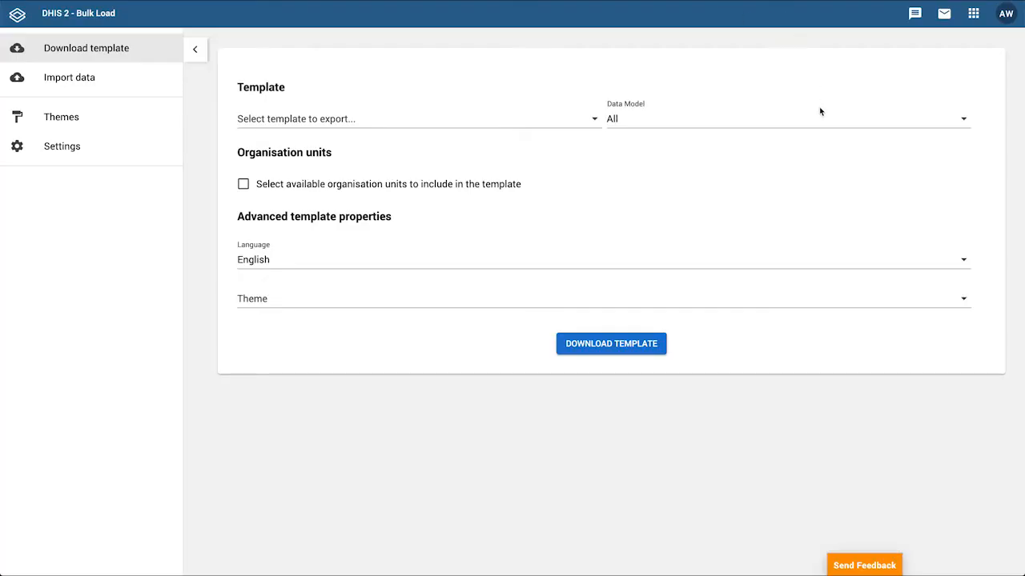
In Bulk Load, download the Malaria annual data template from the Data Set data model, with 2018 as the start period.
{"action": "left_click", "coordinate": [826, 120]}
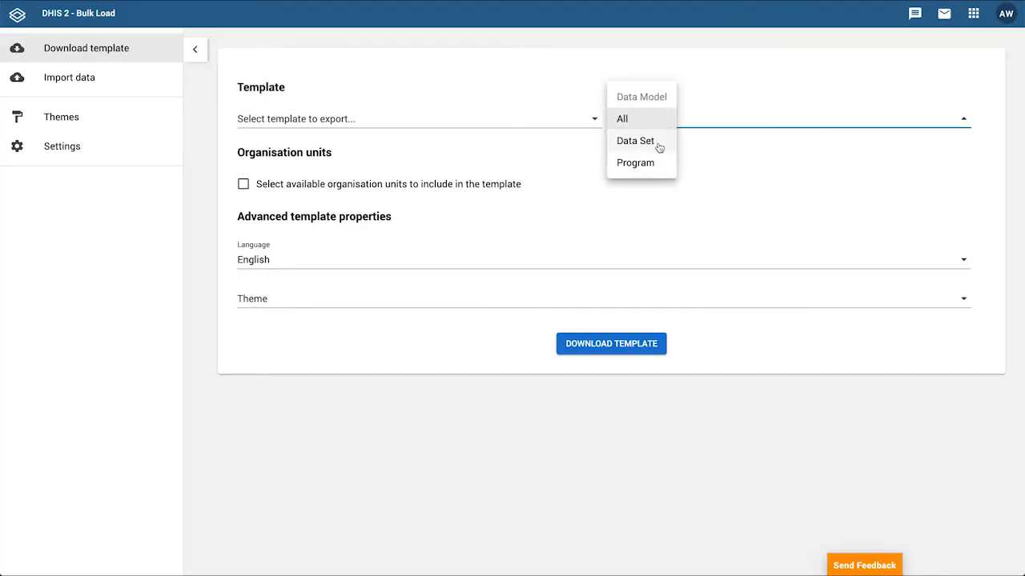
{"action": "left_click", "coordinate": [656, 144]}
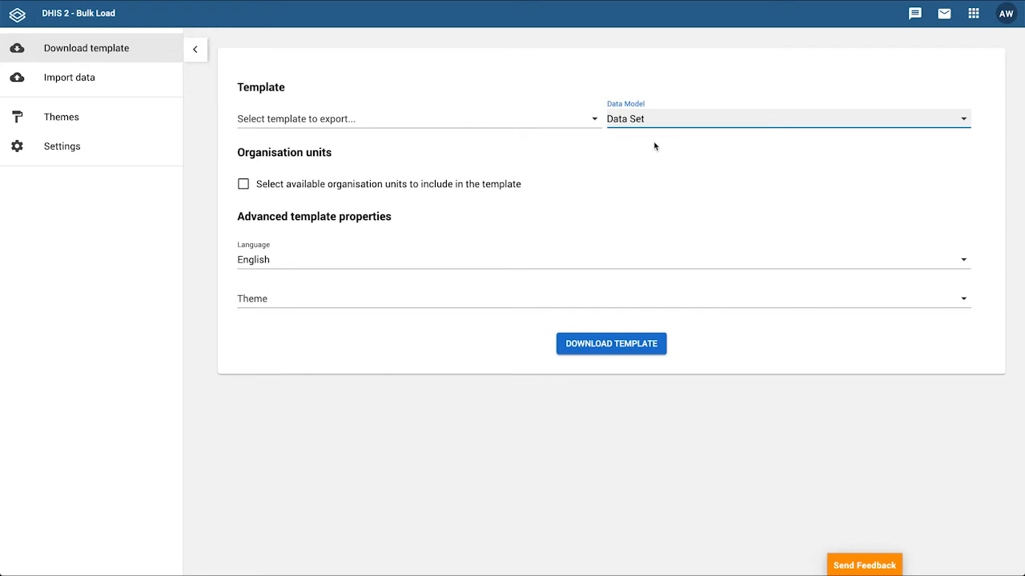
{"action": "left_click", "coordinate": [496, 159]}
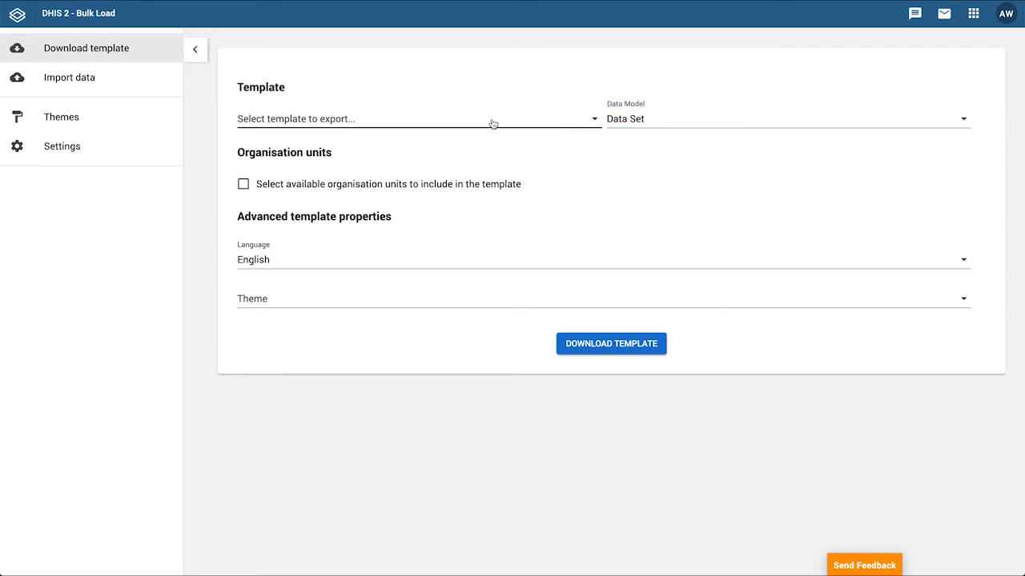
{"action": "left_click", "coordinate": [493, 124]}
{"action": "left_click", "coordinate": [299, 118]}
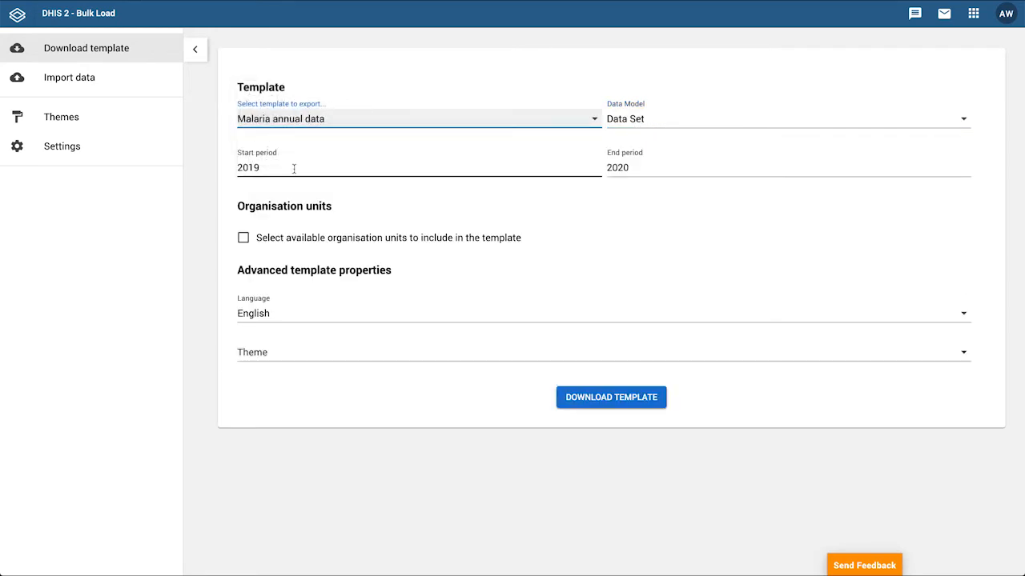
{"action": "left_click", "coordinate": [294, 168]}
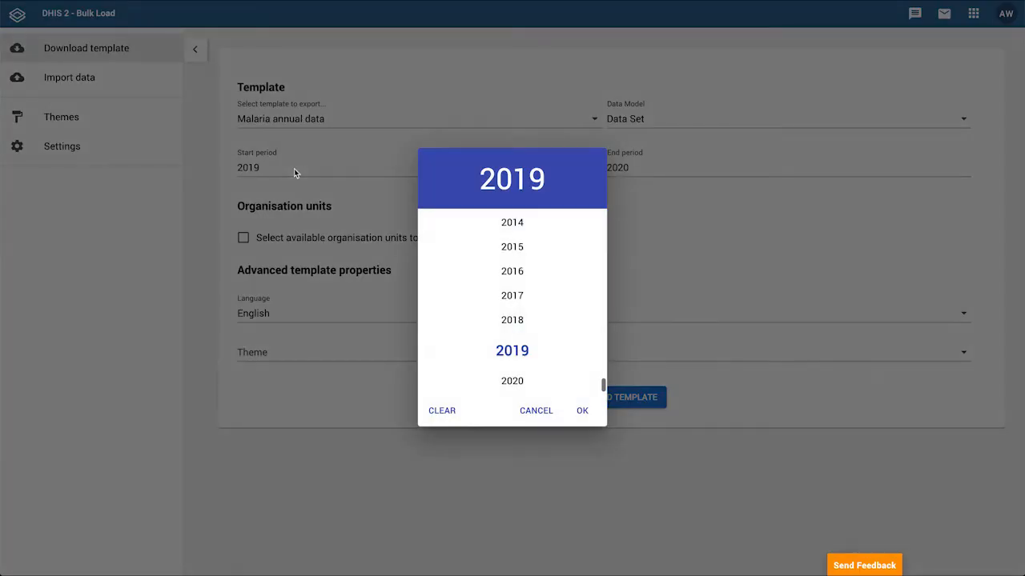
{"action": "left_click", "coordinate": [522, 297]}
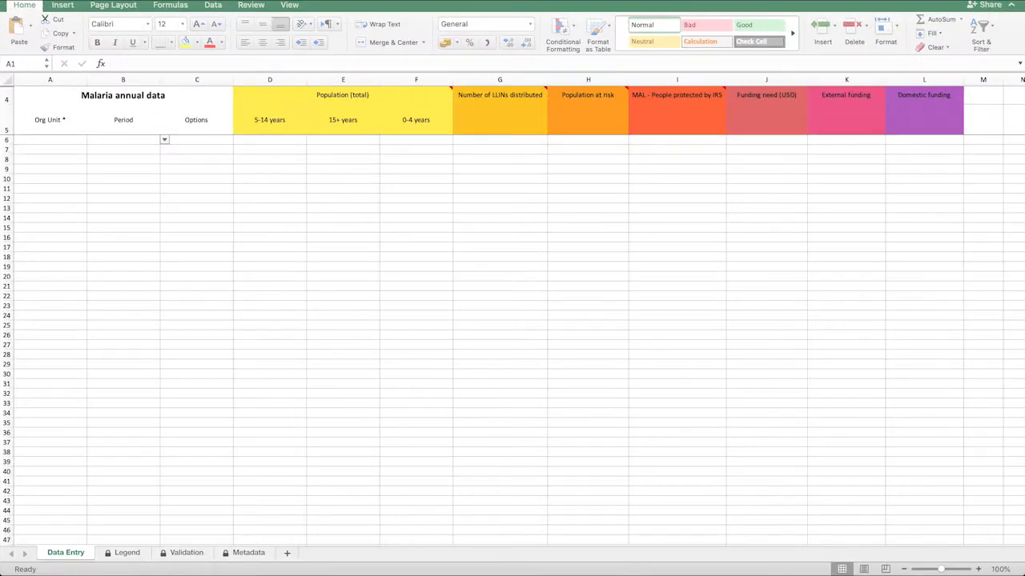
In the Malaria annual data template, examine the Org Unit, Period and Options columns, the selectable periods and the 5-14 years population column.
{"action": "left_click", "coordinate": [62, 121]}
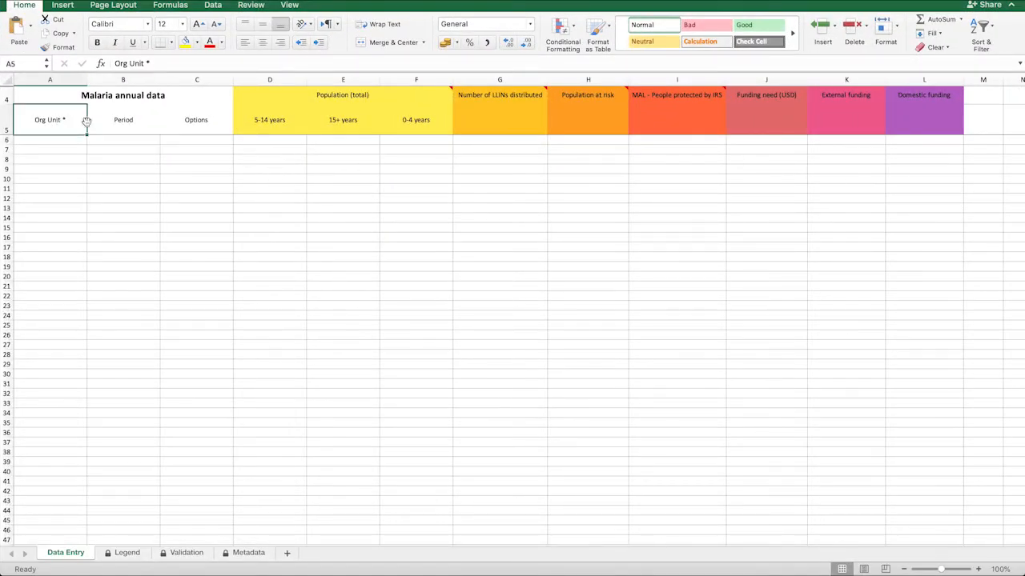
{"action": "left_click", "coordinate": [203, 121], "text": "shift"}
{"action": "left_click", "coordinate": [115, 144]}
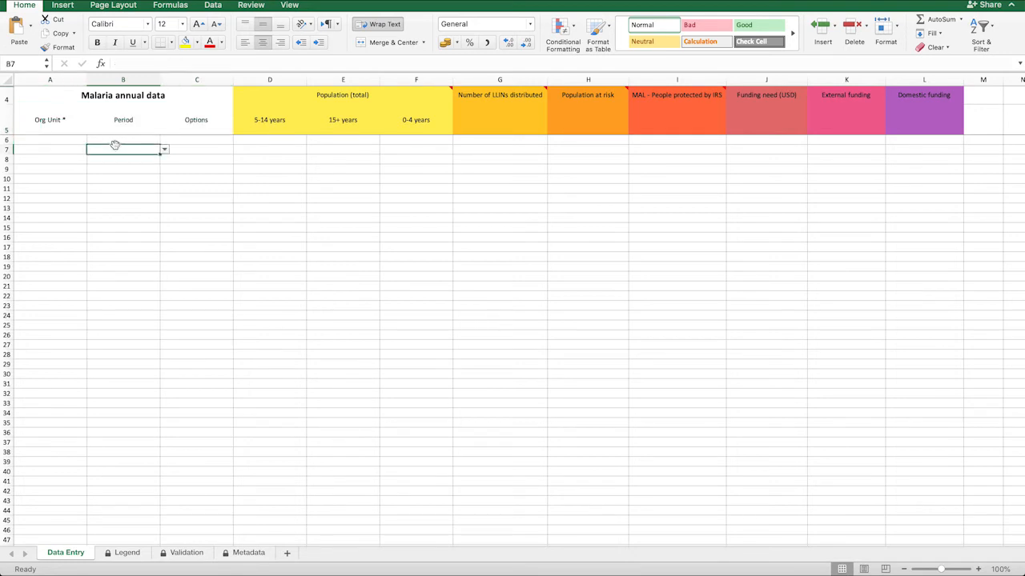
{"action": "left_click", "coordinate": [165, 140]}
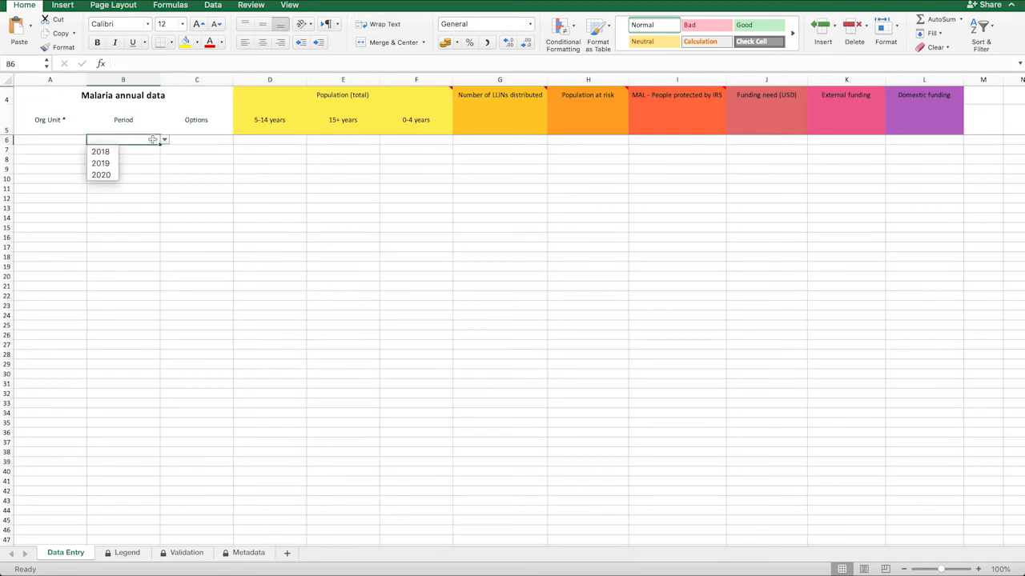
{"action": "left_click", "coordinate": [164, 141]}
{"action": "left_click", "coordinate": [256, 144]}
{"action": "left_click", "coordinate": [258, 127]}
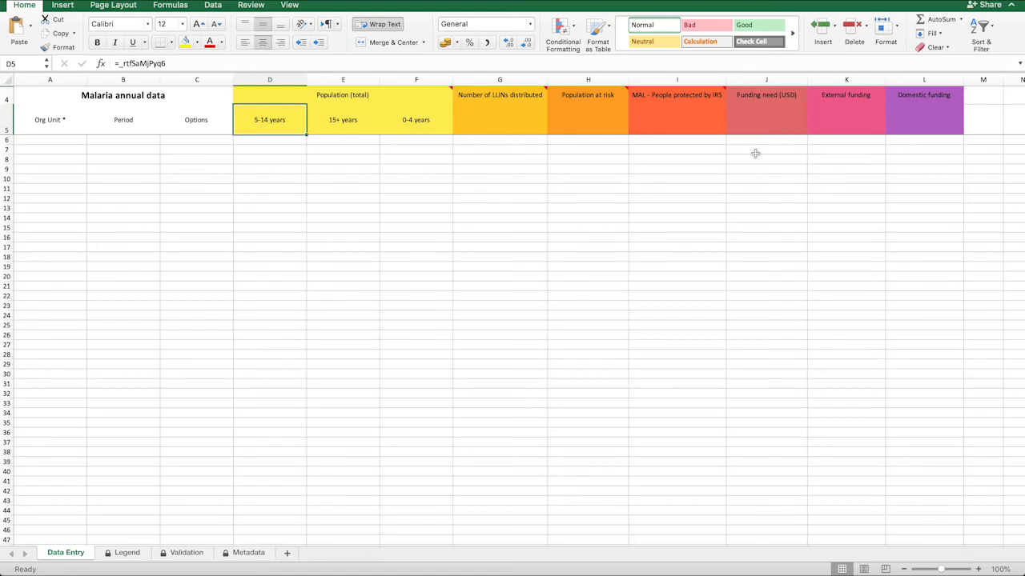
{"action": "left_click", "coordinate": [259, 141]}
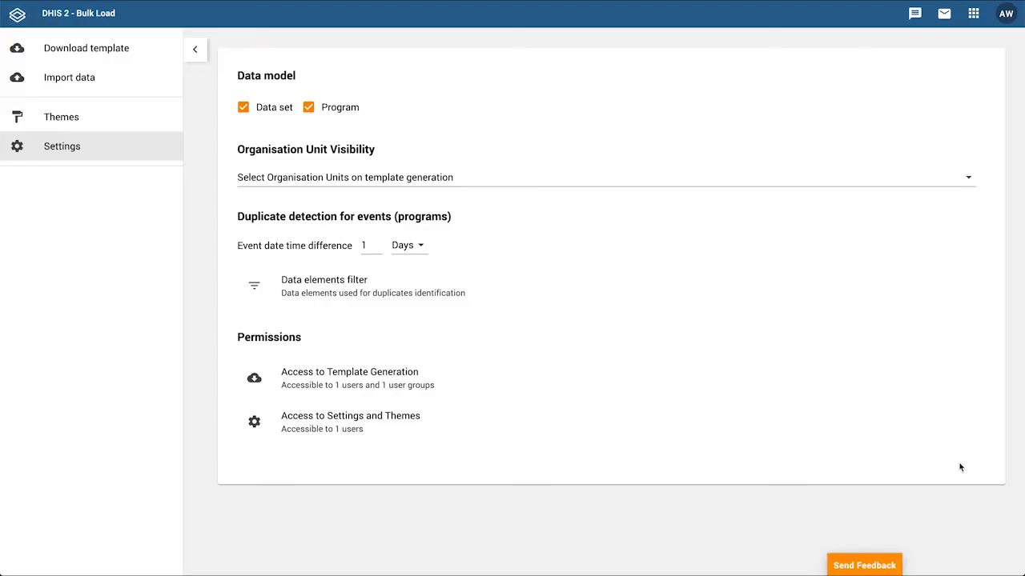
Open Bulk Load's data import page, and switch to Excel to examine the Org Unit and Event id cells of the filled ENTO workbook.
{"action": "left_click", "coordinate": [109, 82]}
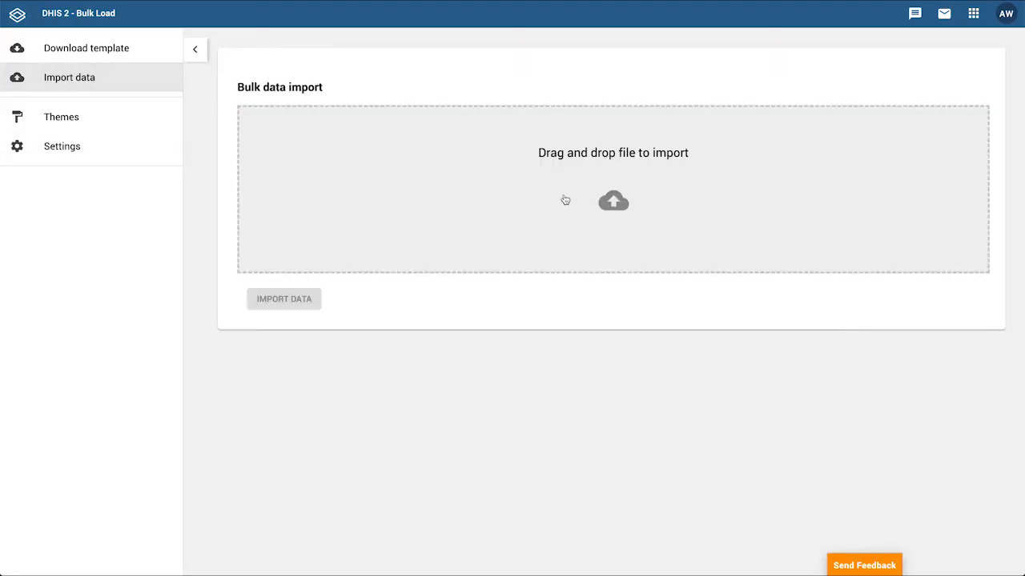
{"action": "key", "text": "super+Tab"}
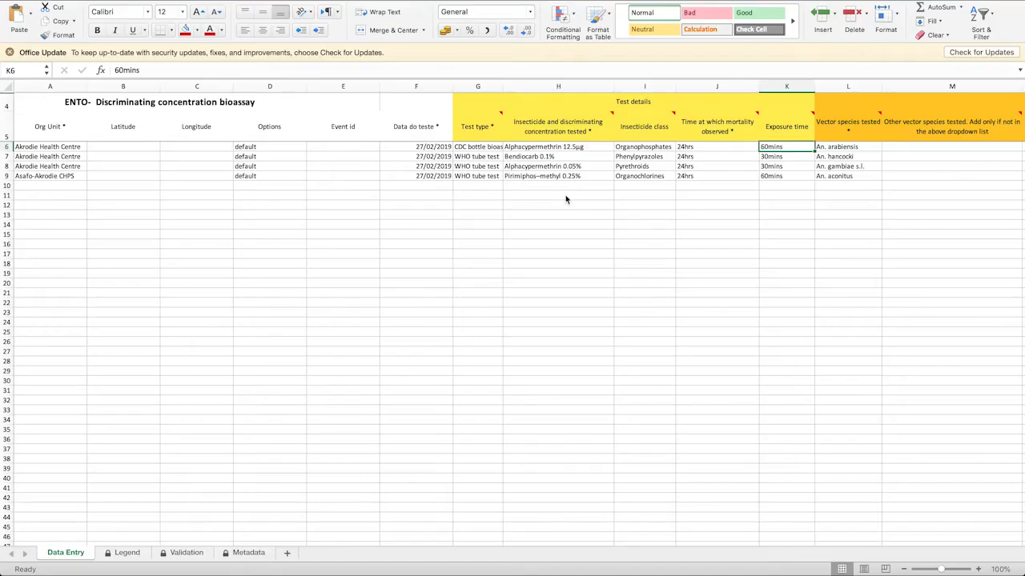
{"action": "left_click", "coordinate": [61, 150]}
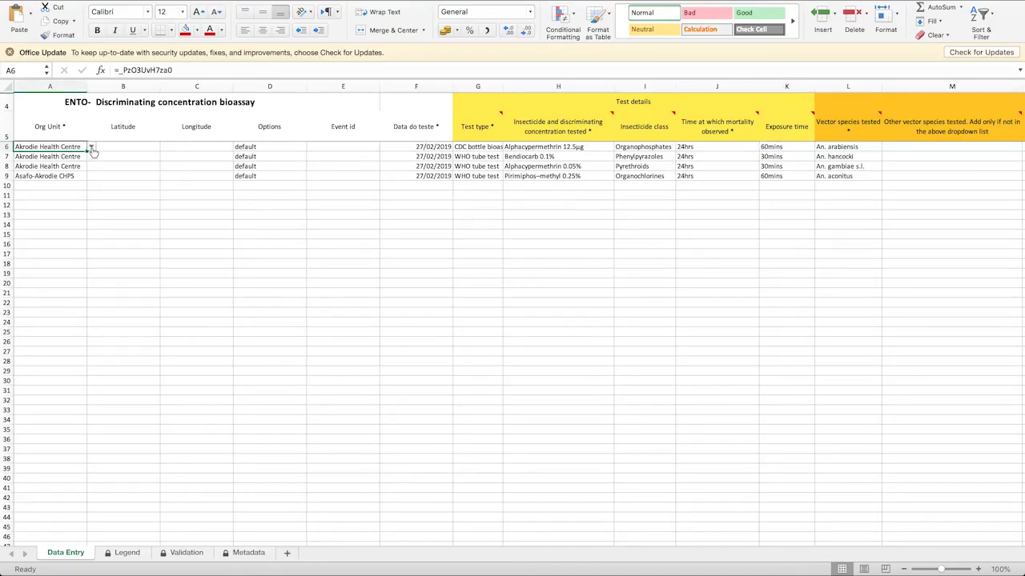
{"action": "left_click", "coordinate": [91, 148]}
{"action": "left_click", "coordinate": [92, 150]}
{"action": "left_click_drag", "start_coordinate": [355, 147], "coordinate": [355, 181]}
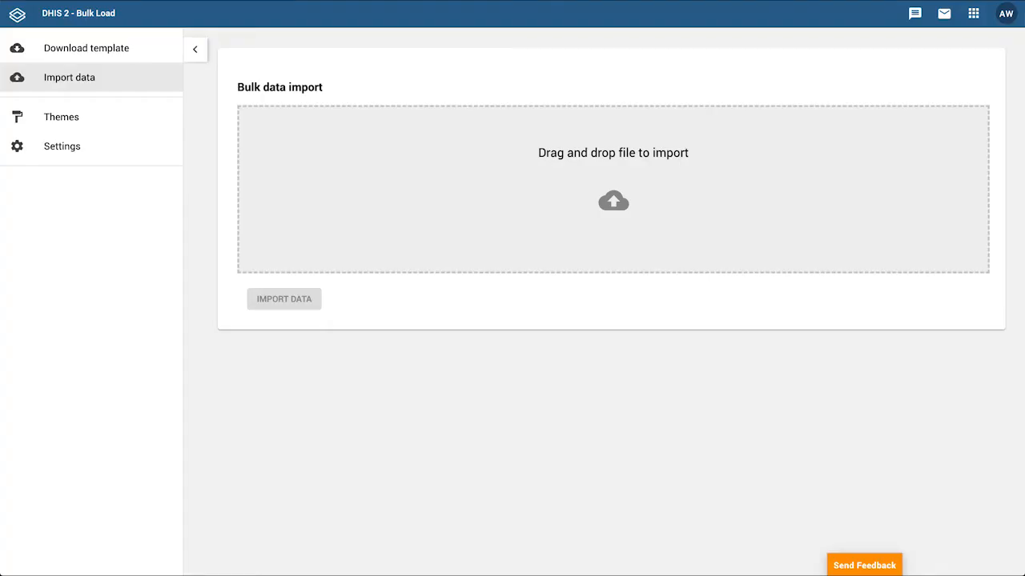
Add ento_data_events1.xlsx to the bulk data import in Bulk Load and import its data.
{"action": "left_click_drag", "start_coordinate": [572, 224], "coordinate": [576, 229]}
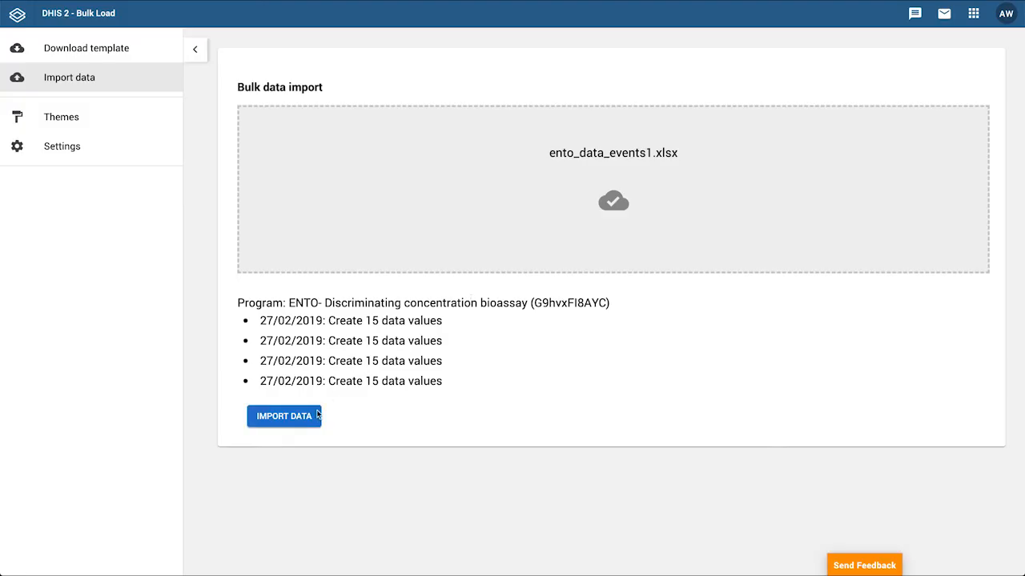
{"action": "left_click", "coordinate": [286, 420]}
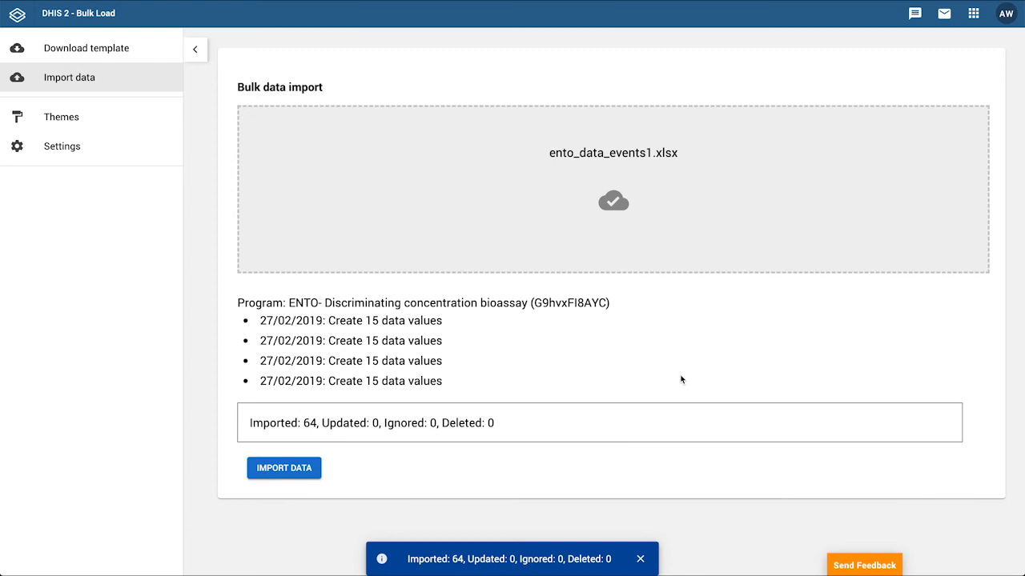
Dismiss the import summary, then start importing ento_data_events1.xlsx again and examine the warning about duplicate records.
{"action": "triple_click", "coordinate": [503, 558]}
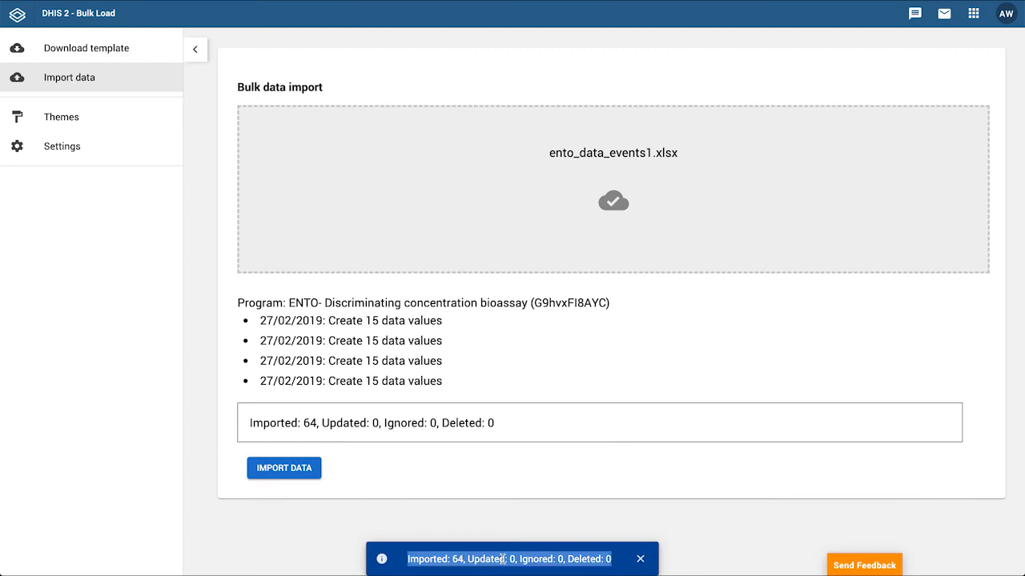
{"action": "left_click", "coordinate": [641, 559]}
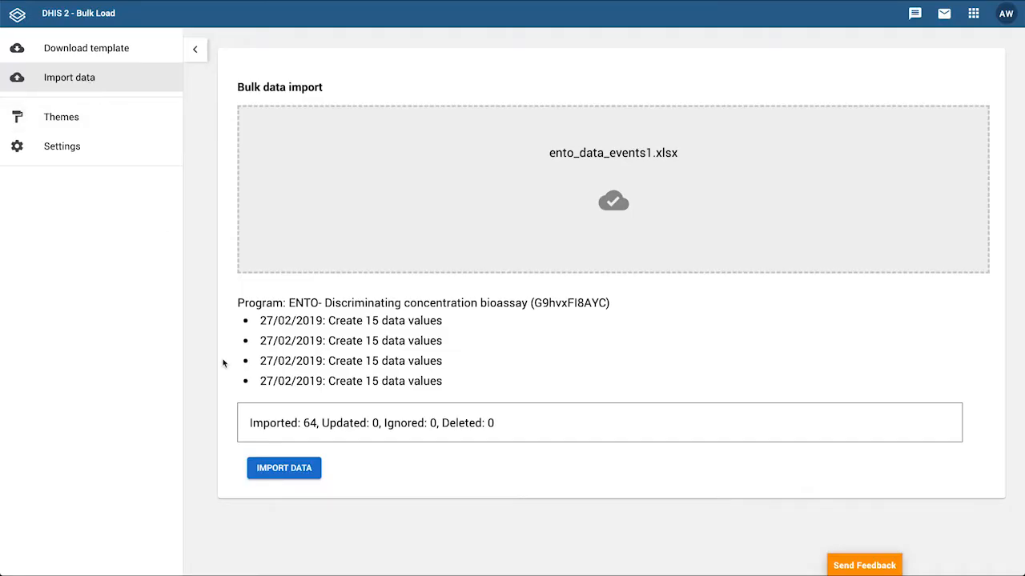
{"action": "left_click", "coordinate": [308, 475]}
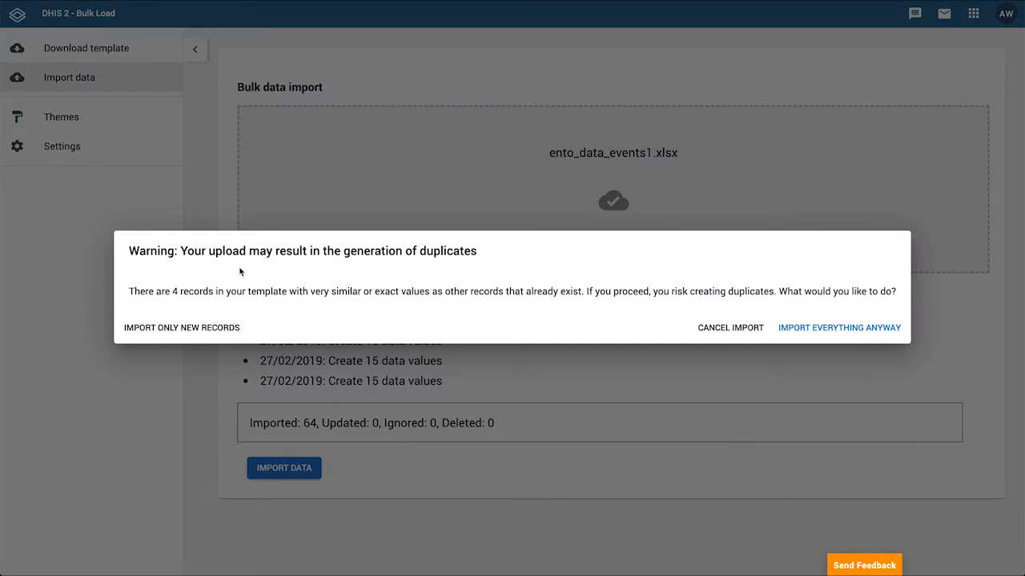
{"action": "left_click_drag", "start_coordinate": [180, 251], "coordinate": [728, 303]}
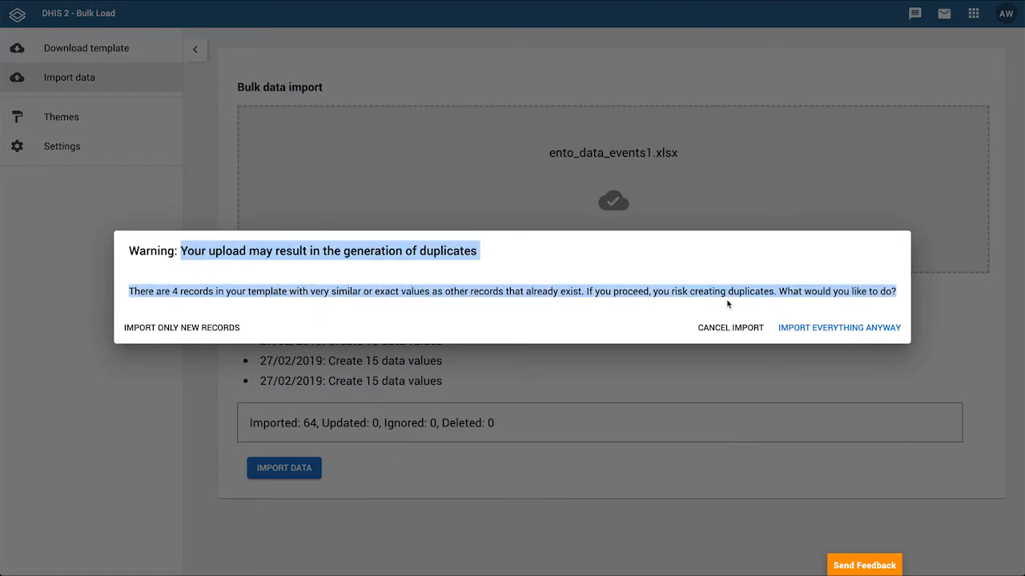
{"action": "left_click", "coordinate": [694, 308]}
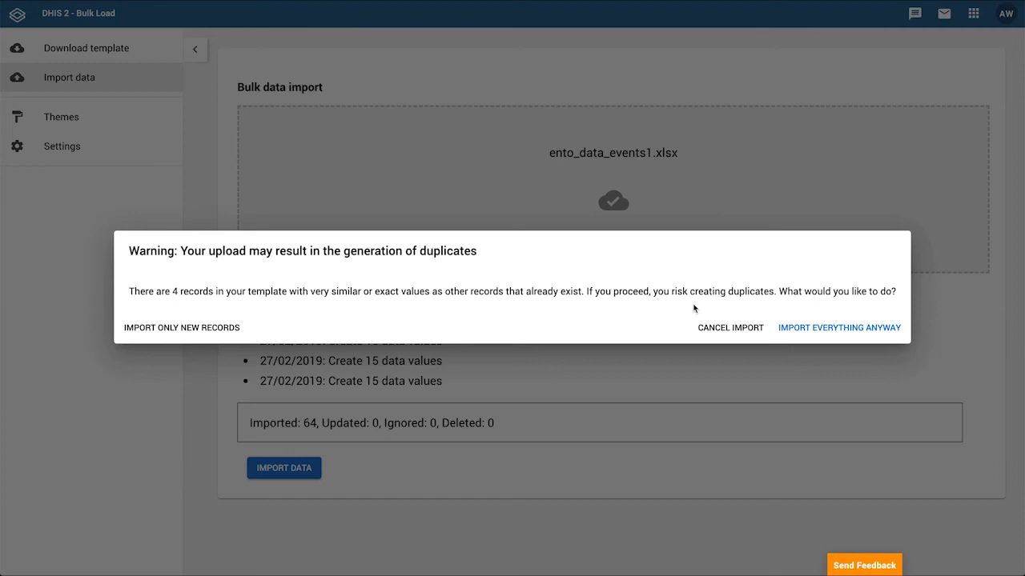
{"action": "triple_click", "coordinate": [436, 255]}
{"action": "left_click", "coordinate": [437, 257]}
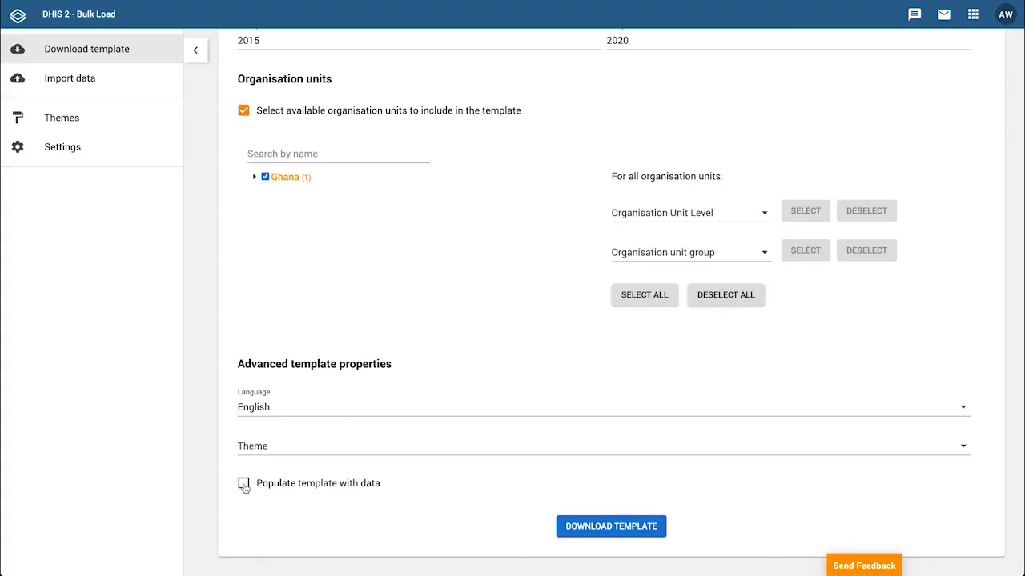
Download the 2015 to 2020 Malaria annual data template for Ghana populated with data, and inspect its Period column in Excel.
{"action": "left_click", "coordinate": [244, 485]}
{"action": "left_click", "coordinate": [270, 476]}
{"action": "left_click", "coordinate": [512, 223]}
{"action": "left_click", "coordinate": [647, 476]}
{"action": "left_click", "coordinate": [521, 353]}
{"action": "left_click", "coordinate": [570, 531]}
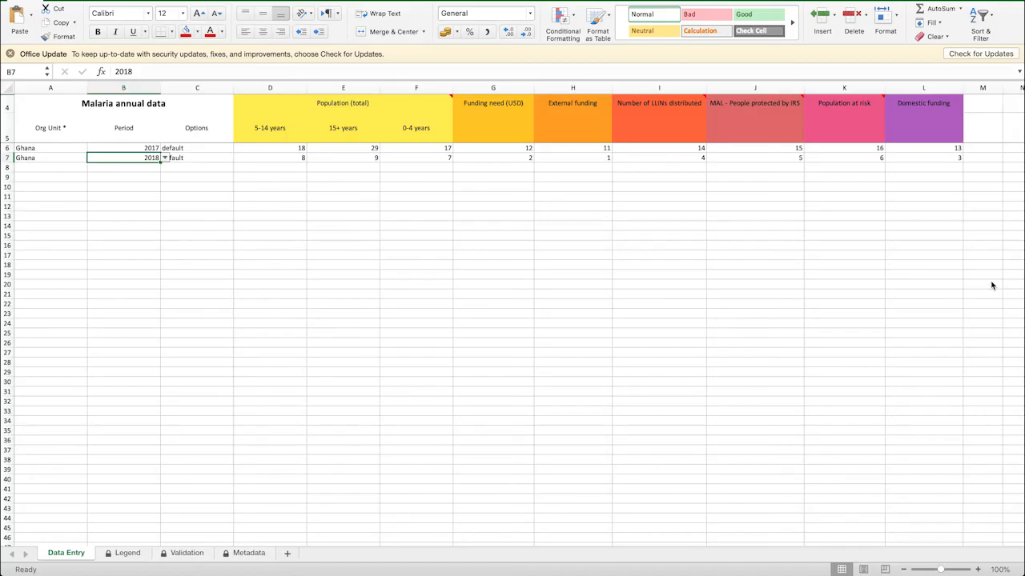
{"action": "left_click", "coordinate": [141, 148]}
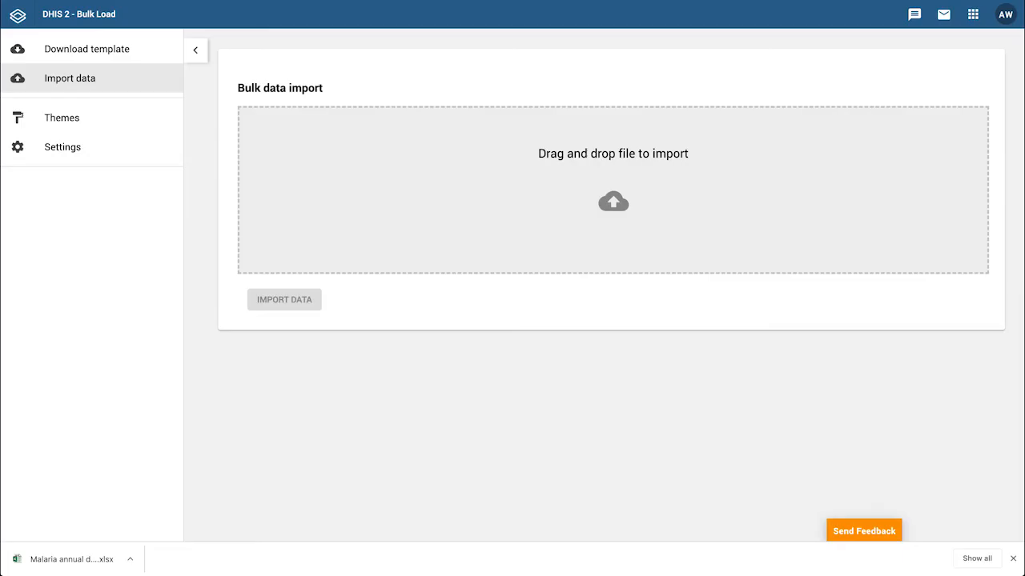
Add Malaria annual data (3).xlsx to the bulk data import and import it, replacing the existing data values.
{"action": "mouse_move", "coordinate": [72, 558]}
{"action": "left_mouse_down"}
{"action": "mouse_move", "coordinate": [634, 228]}
{"action": "mouse_move", "coordinate": [625, 222]}
{"action": "left_mouse_up"}
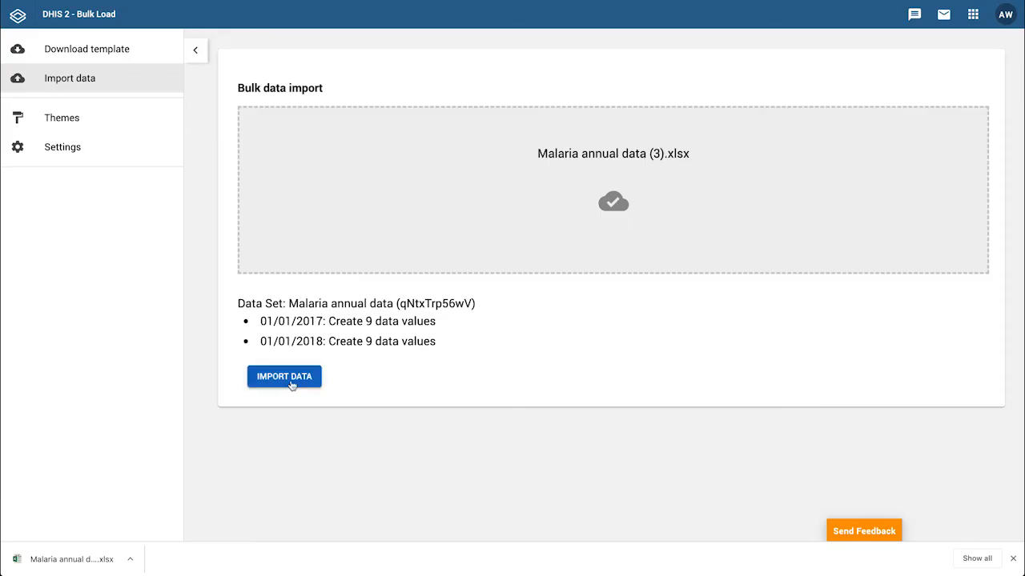
{"action": "left_click", "coordinate": [286, 376]}
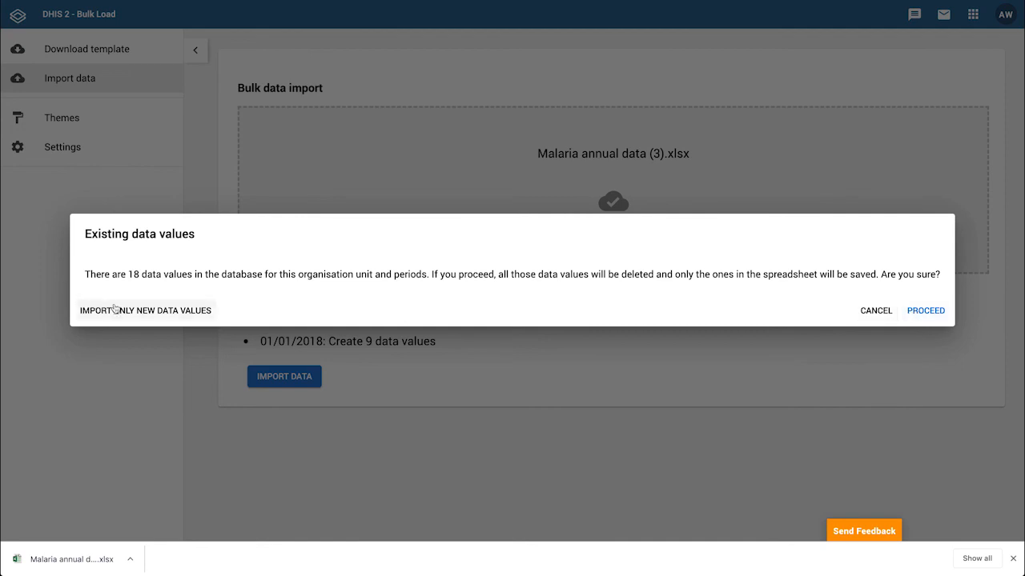
{"action": "left_click", "coordinate": [948, 313]}
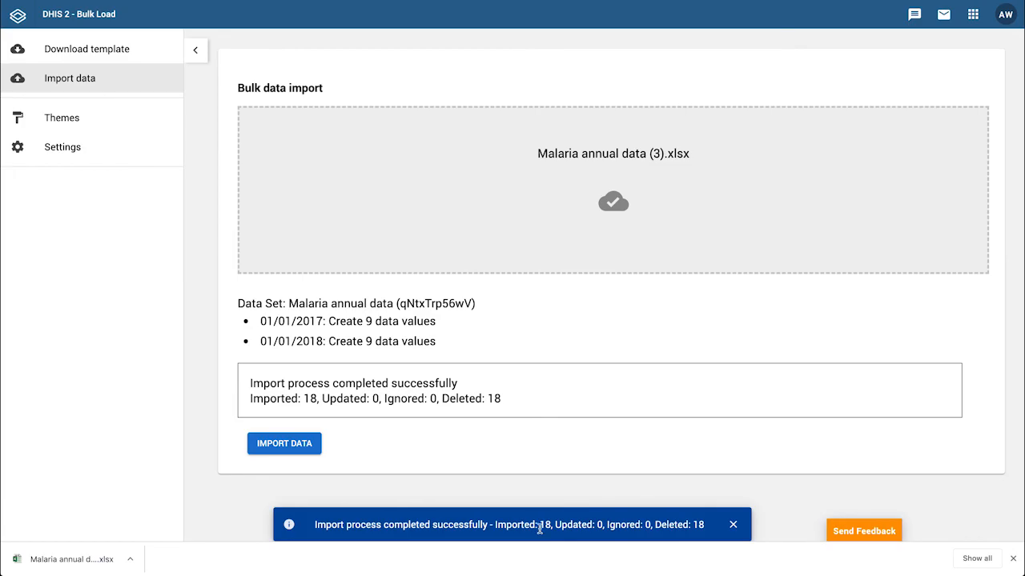
{"action": "triple_click", "coordinate": [541, 526]}
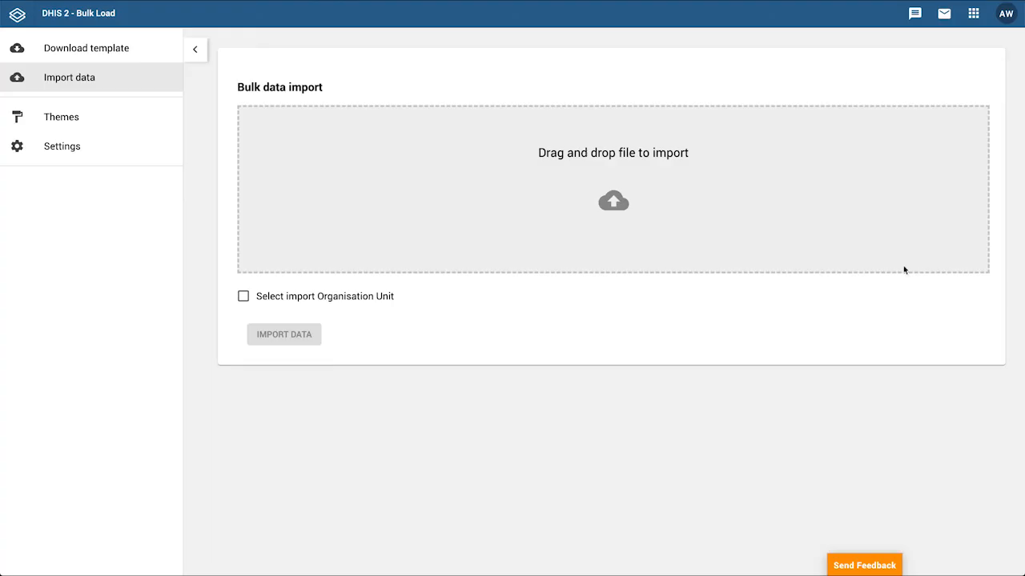
Add ento_data_events1.xlsx to the bulk data import and set Asuboi/Ahenboano CHPS under Ghana, Ahafo, Asunafo North, Ayomso as its import organisation unit.
{"action": "left_click_drag", "start_coordinate": [903, 265], "coordinate": [720, 209]}
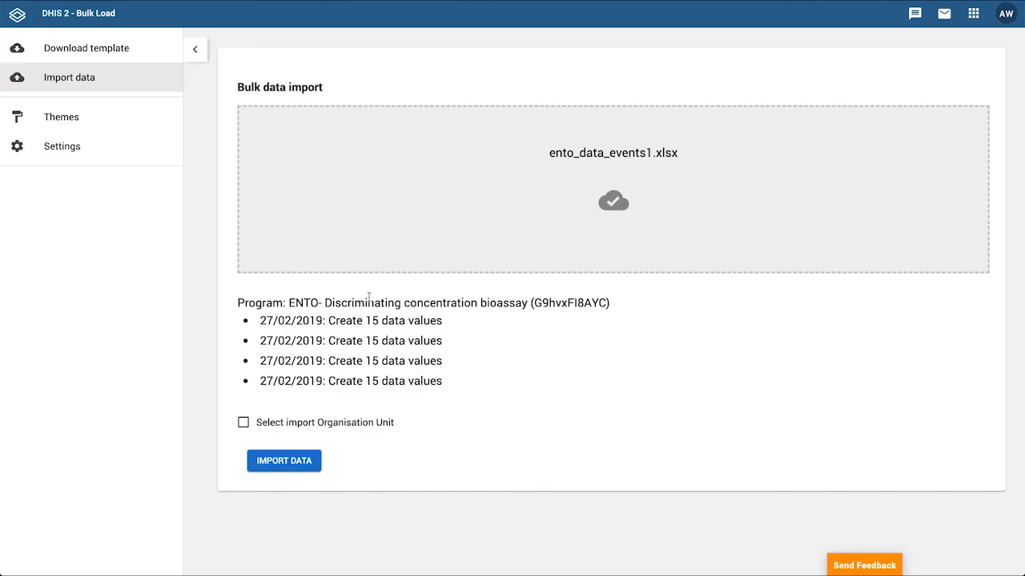
{"action": "left_click", "coordinate": [243, 422]}
{"action": "scroll", "coordinate": [277, 416], "scroll_direction": "down", "scroll_amount": 2}
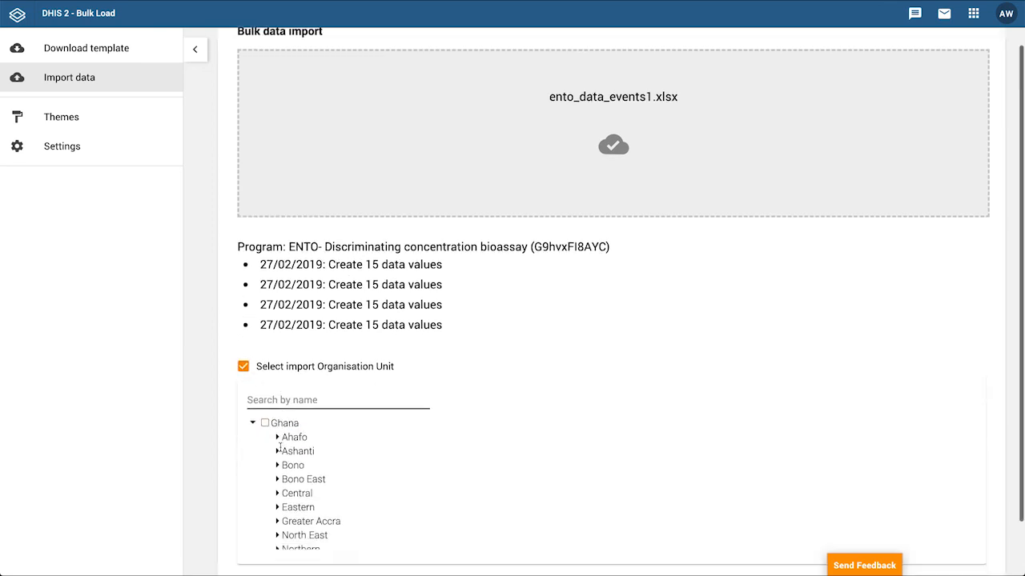
{"action": "left_click", "coordinate": [277, 408]}
{"action": "left_click", "coordinate": [299, 420]}
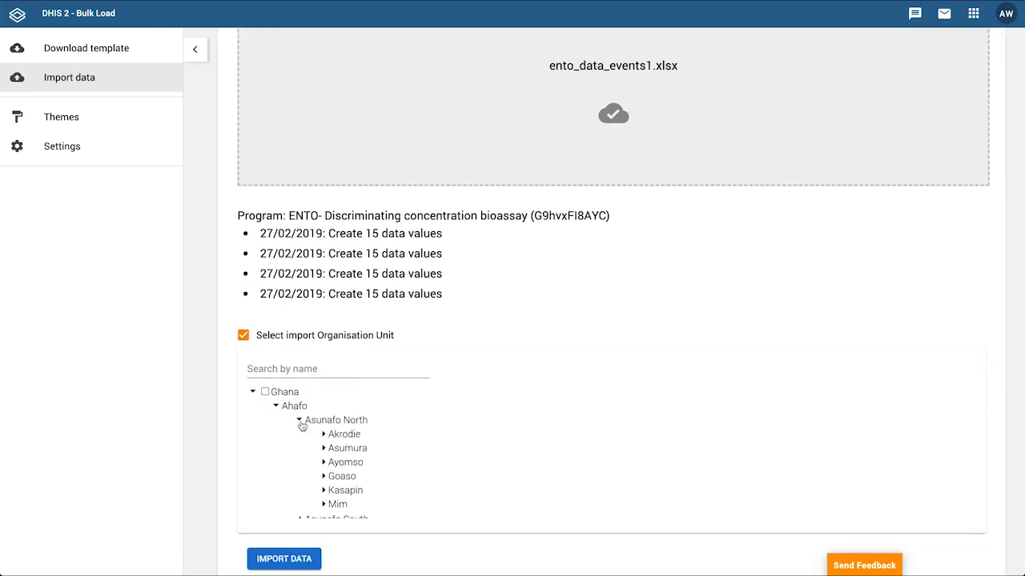
{"action": "left_click", "coordinate": [323, 463]}
{"action": "left_click", "coordinate": [360, 476]}
{"action": "scroll", "coordinate": [368, 480], "scroll_direction": "down", "scroll_amount": 3}
{"action": "scroll", "coordinate": [377, 485], "scroll_direction": "up", "scroll_amount": 2}
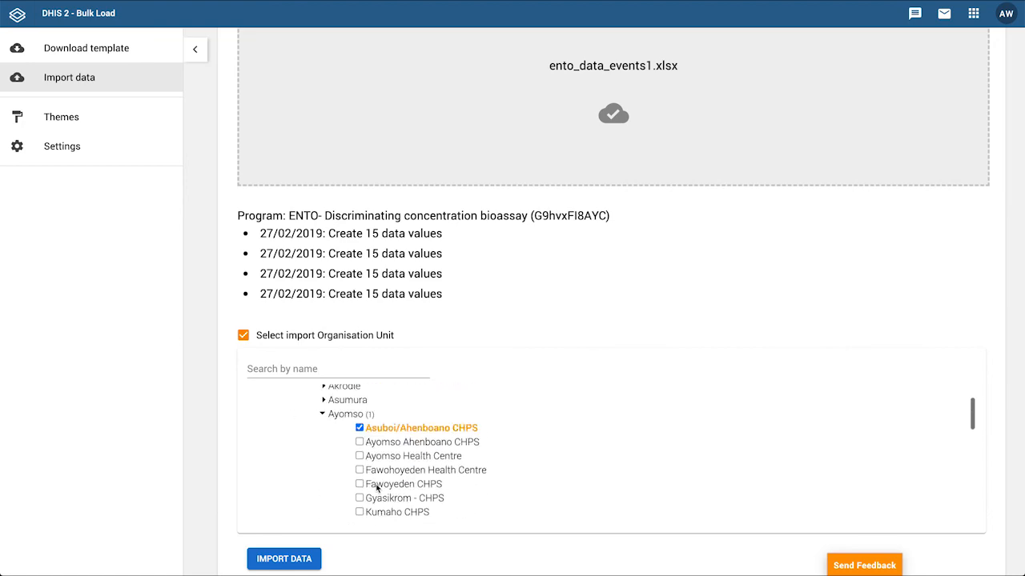